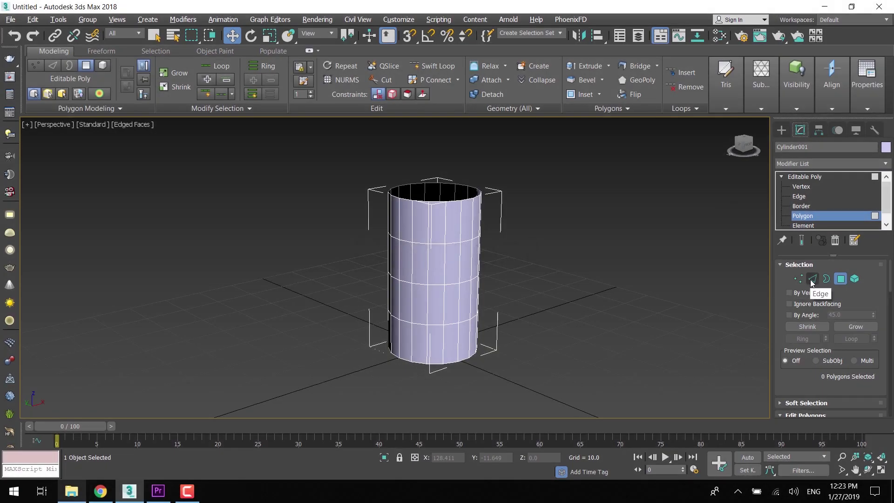
Select the full ring of vertical edges in the cylinder's second band from the top.
left_click(812, 279)
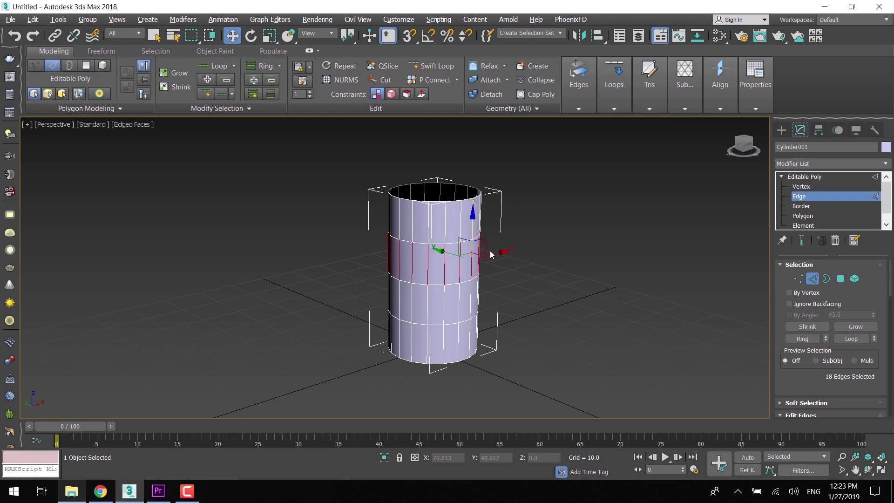
left_click(525, 256)
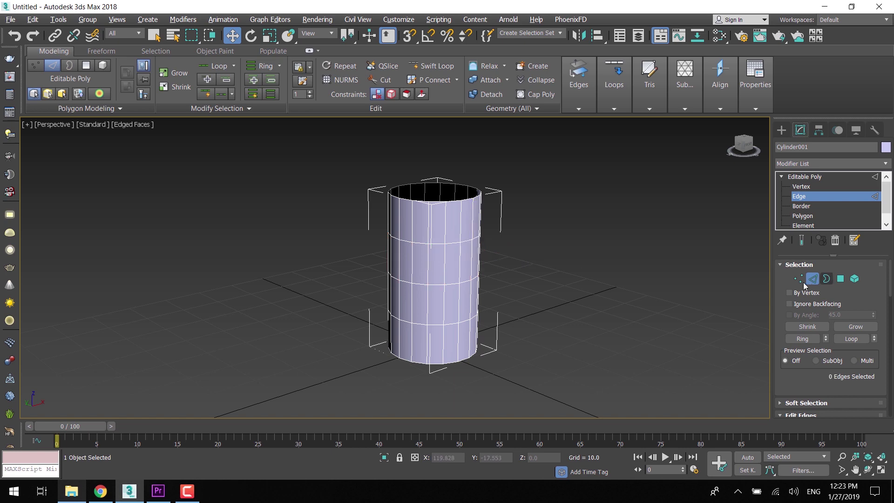
left_click(442, 260)
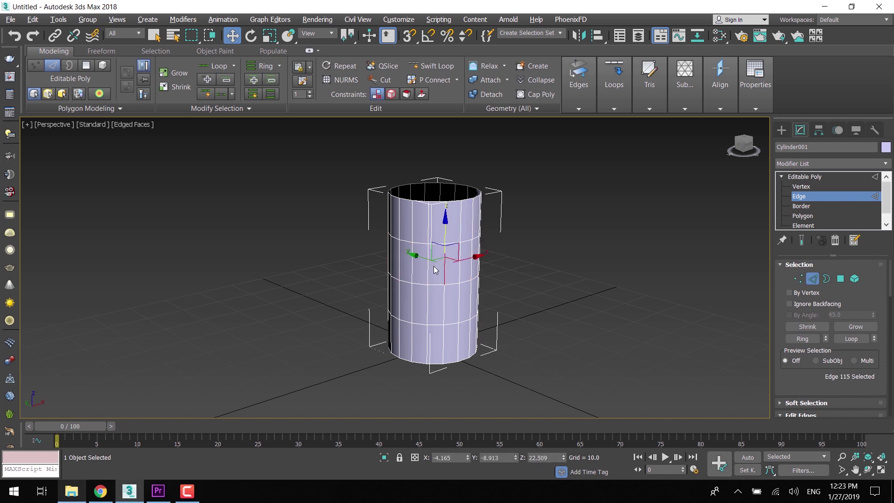
left_click(429, 266, "shift")
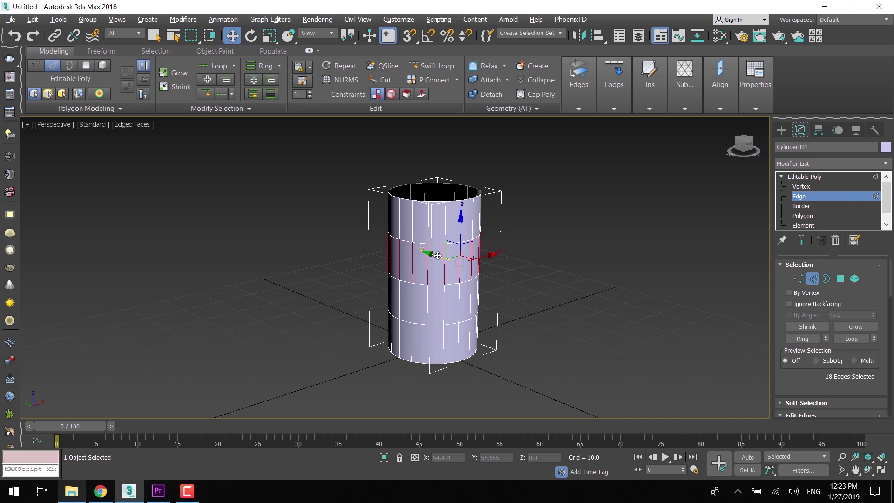
Try to connect the selected edge ring with a single loop using the default Connect, and undo it.
left_click_drag(789, 377, 792, 247)
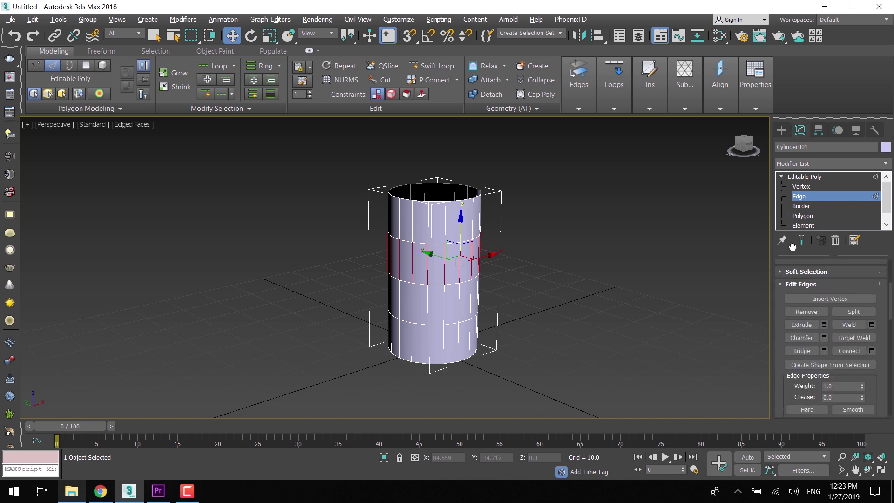
left_click(577, 100)
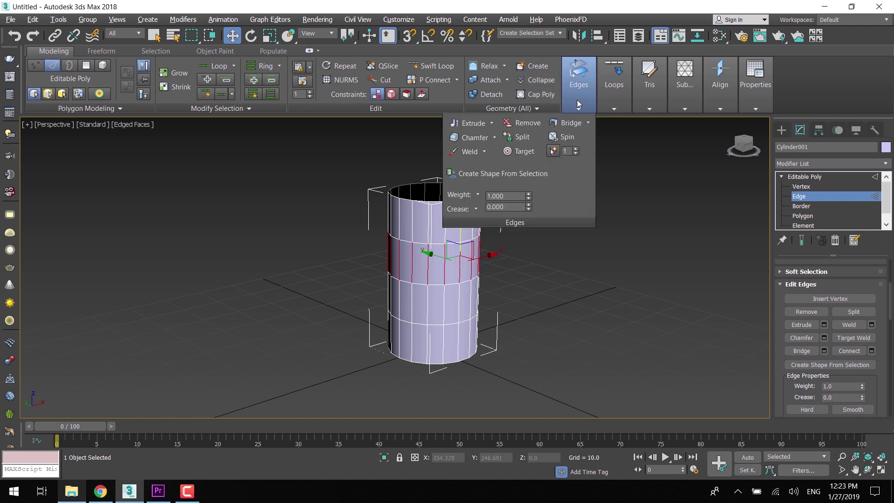
mouse_move(614, 96)
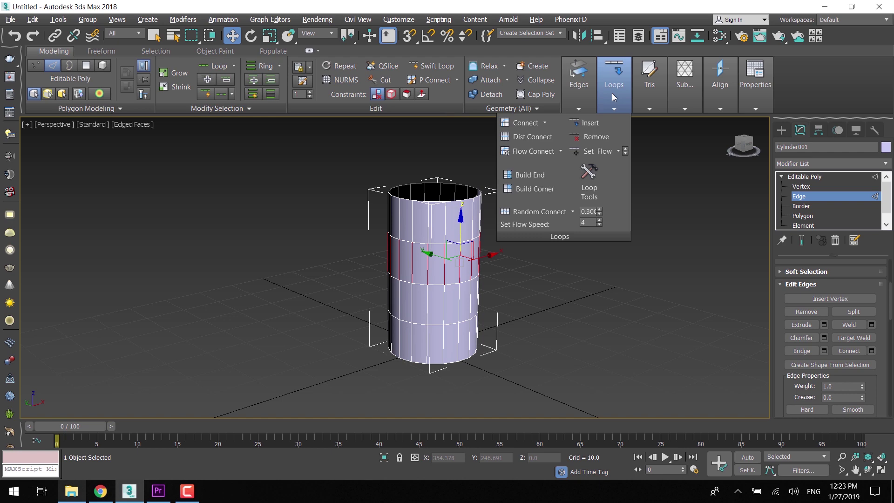
left_click(524, 122)
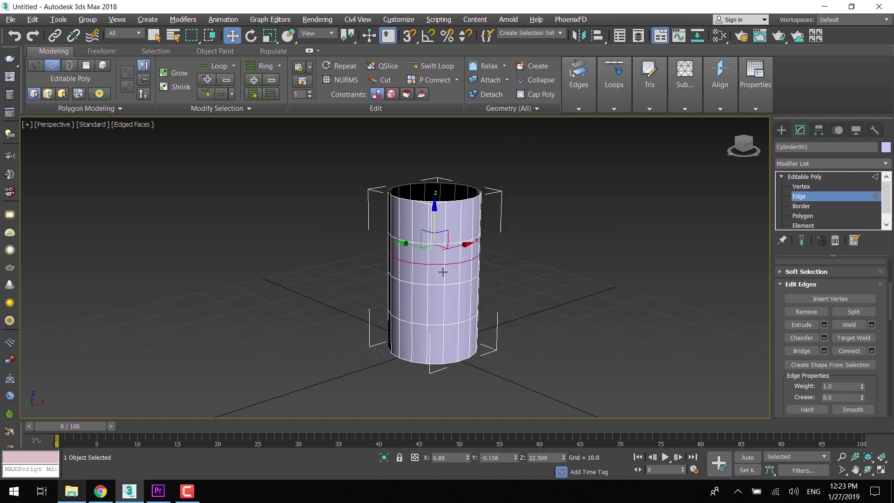
key("ctrl+z")
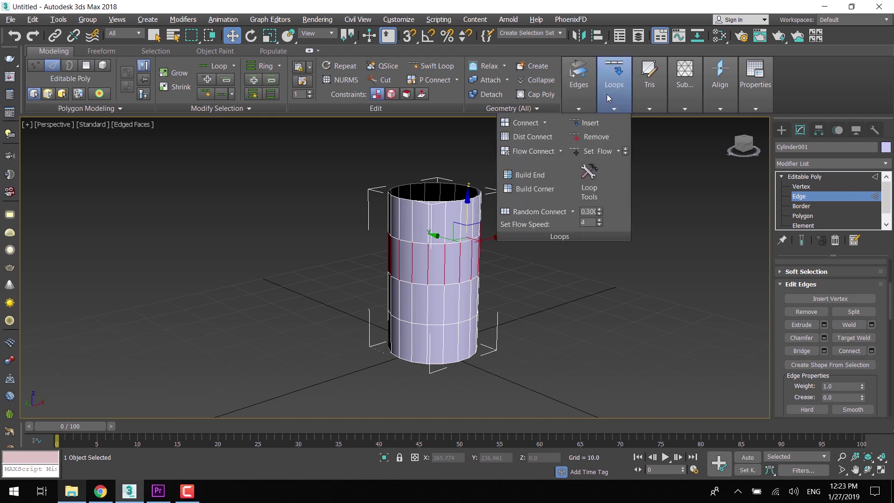
Connect the selected edge ring with 3 segments, pinch -43 and slide 117, and clear the edge selection.
left_click(545, 123)
left_click(529, 137)
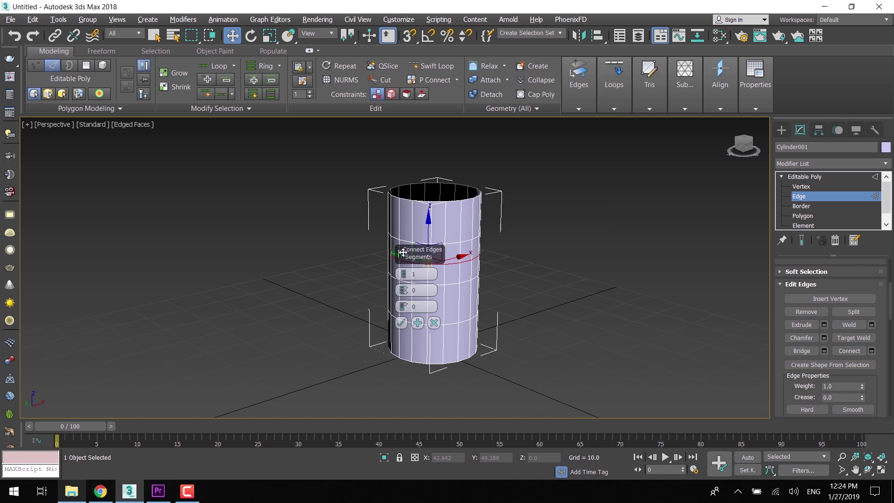
left_click_drag(402, 261, 325, 352)
left_click_drag(315, 292, 377, 73)
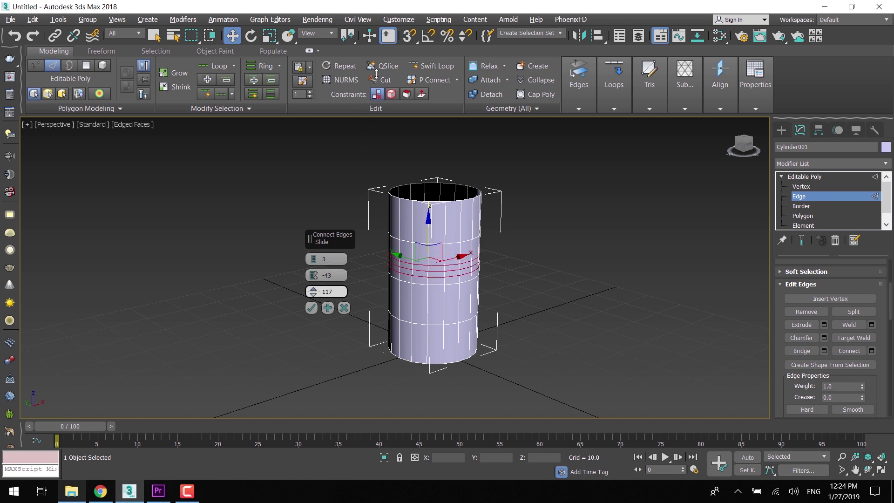
left_click(311, 307)
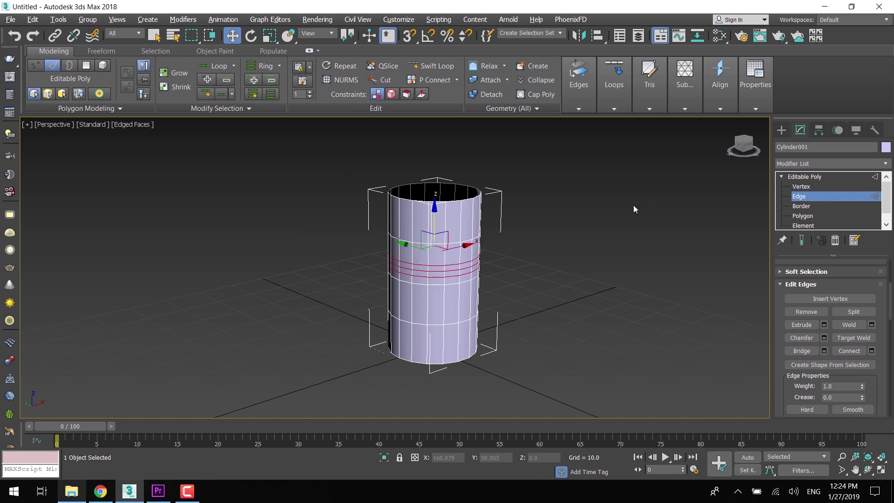
left_click(381, 307)
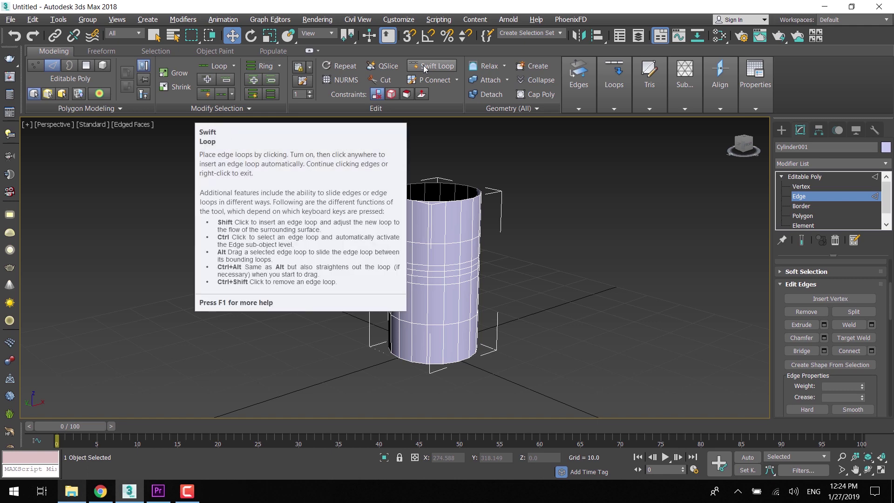
Insert an edge loop with Swift Loop in the band just below the three closely spaced loops' band.
left_click(424, 67)
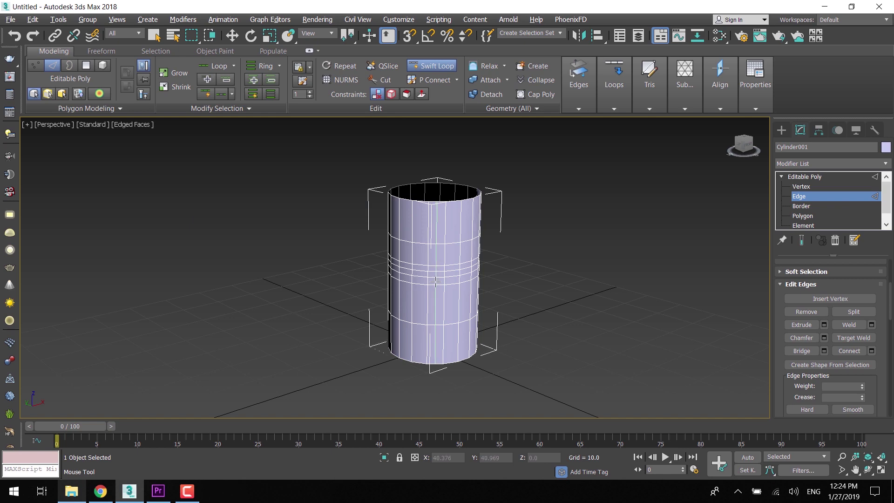
scroll(435, 299, "up", 5)
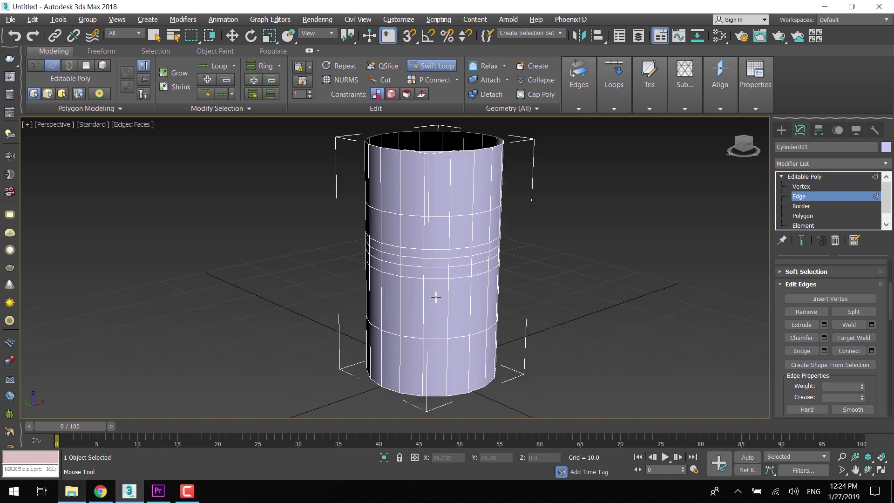
left_click(420, 226)
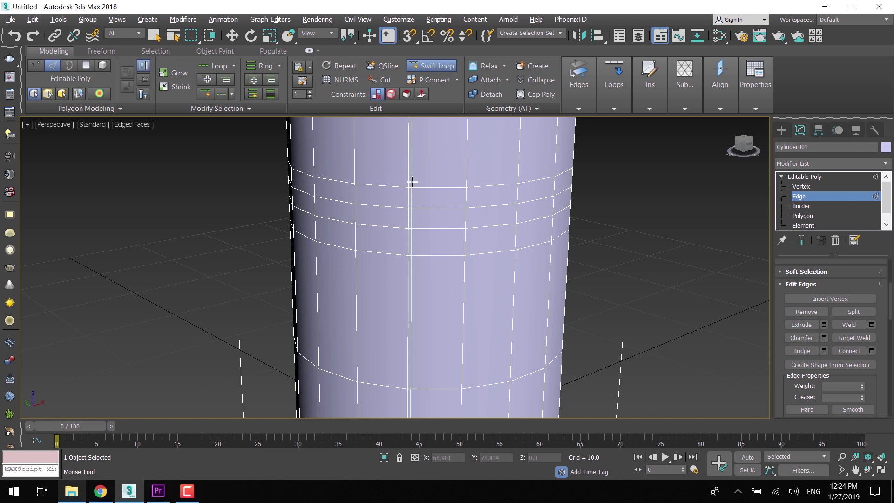
scroll(427, 244, "down", 6)
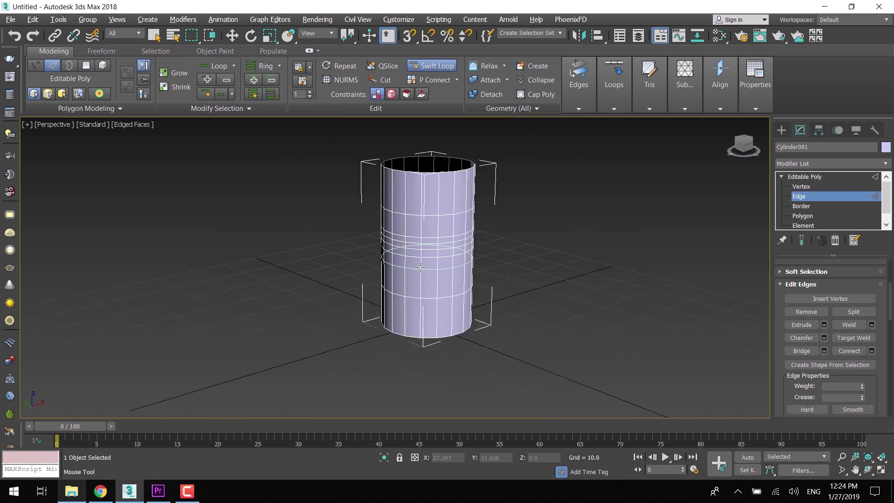
left_click(418, 277)
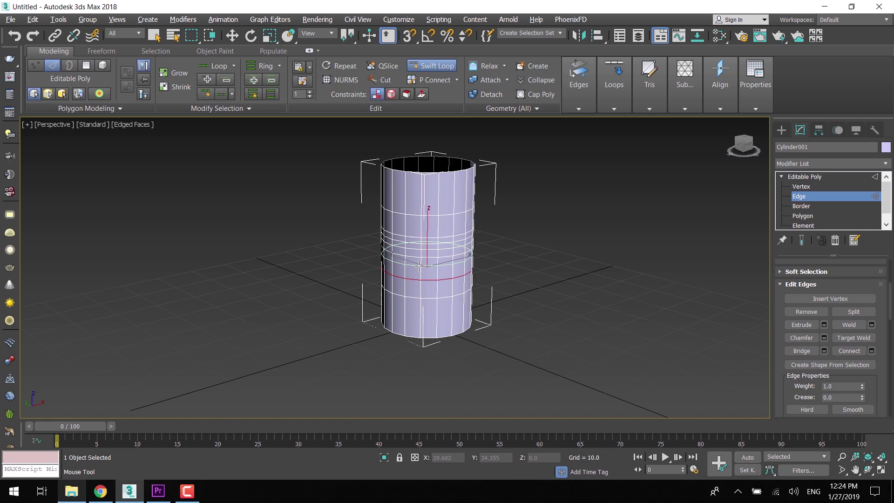
key("w")
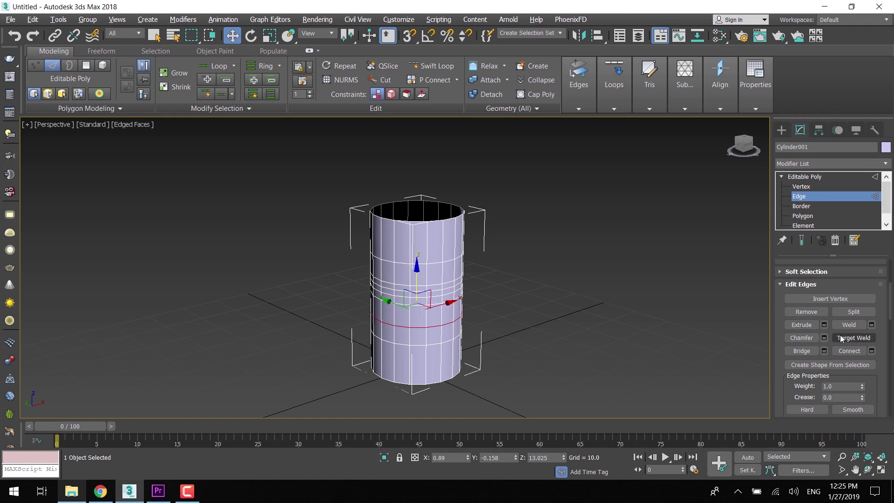
Extrude the ring of polygons directly above the inserted loop outward by local normal with a height of 5.775.
left_click(819, 217)
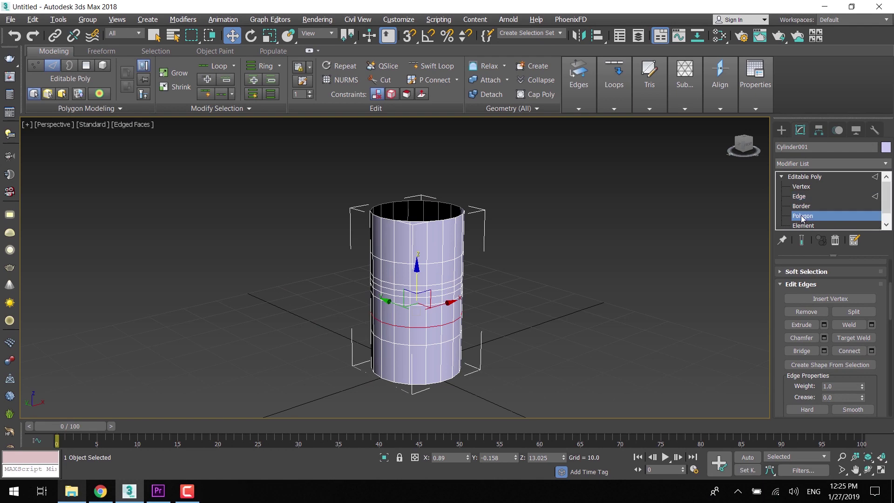
left_click(432, 314)
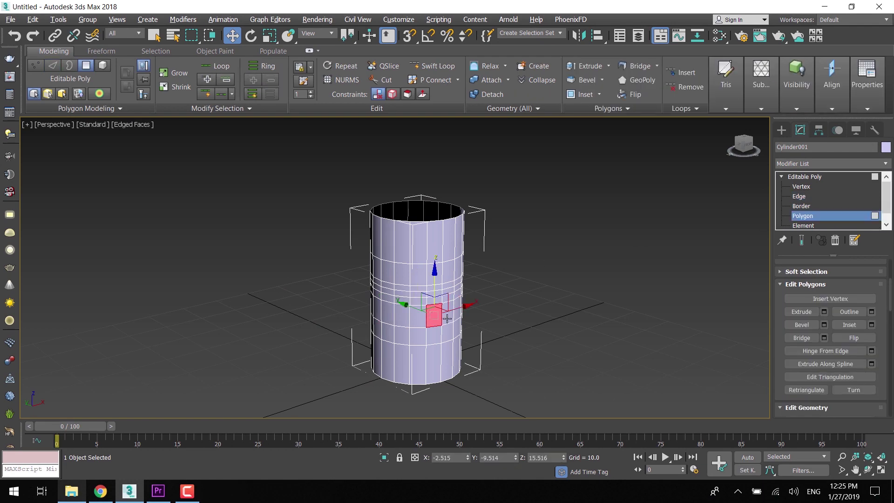
left_click(448, 318, "shift")
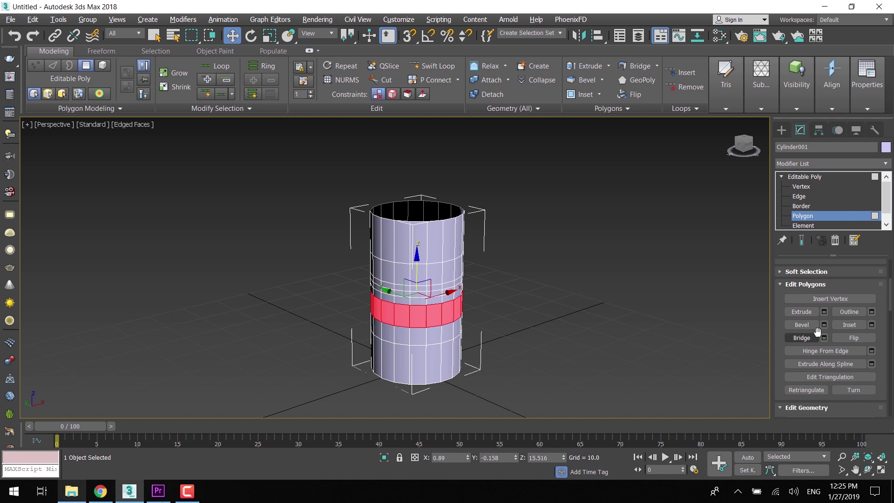
left_click(821, 312)
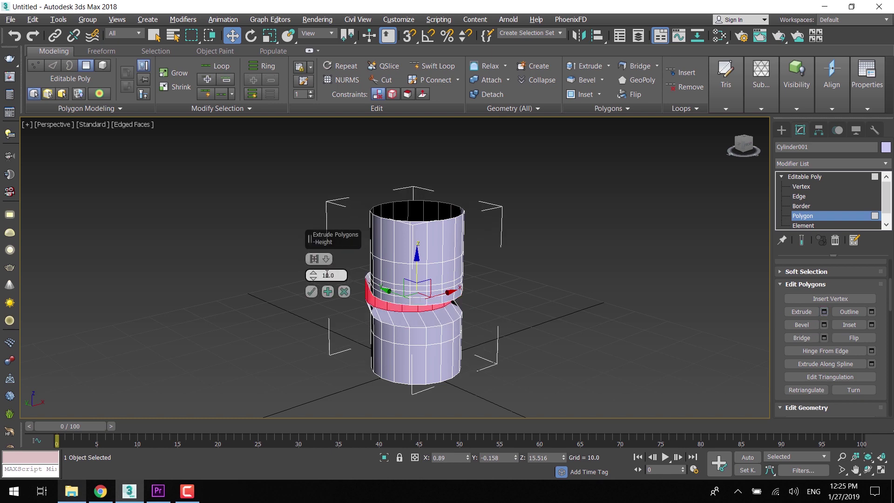
left_click_drag(314, 275, 308, 235)
middle_click_drag(484, 274, 519, 272, "alt")
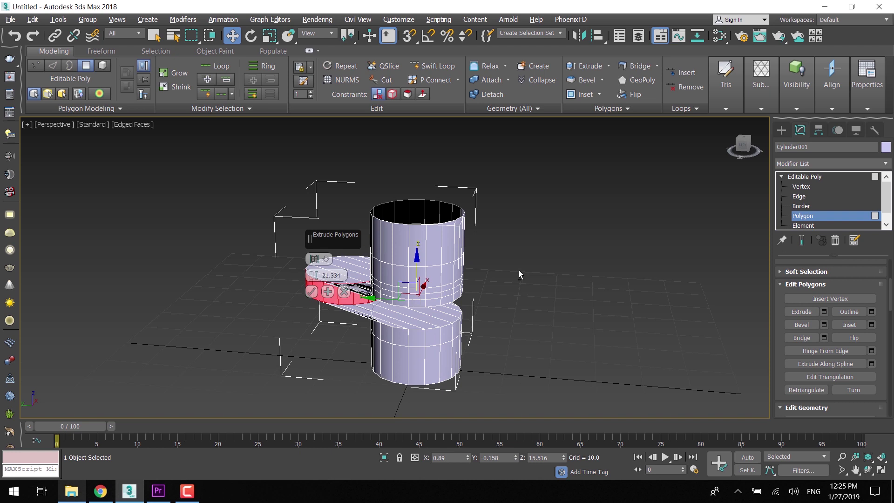
left_click(320, 258)
left_click(337, 279)
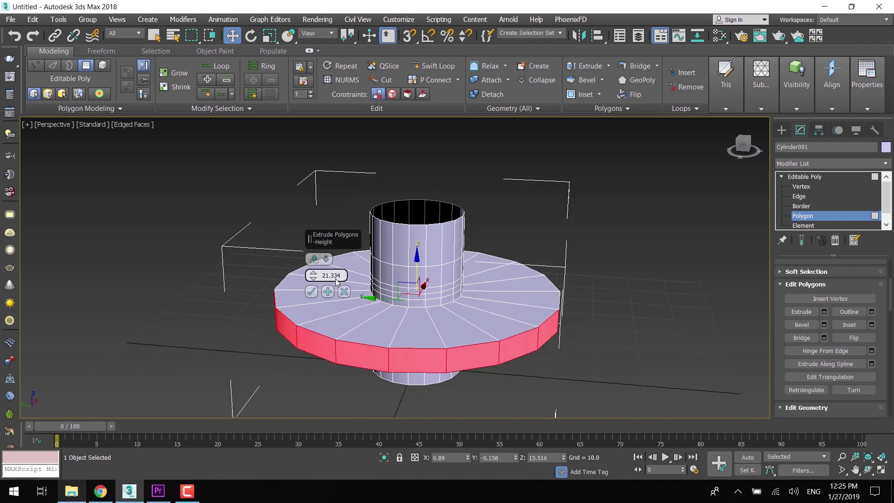
left_click_drag(311, 286, 296, 351)
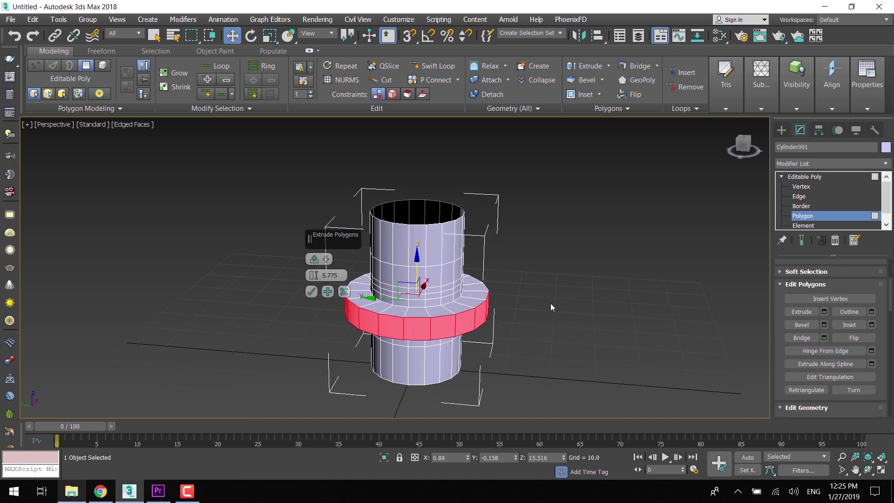
middle_click_drag(558, 303, 535, 291, "alt")
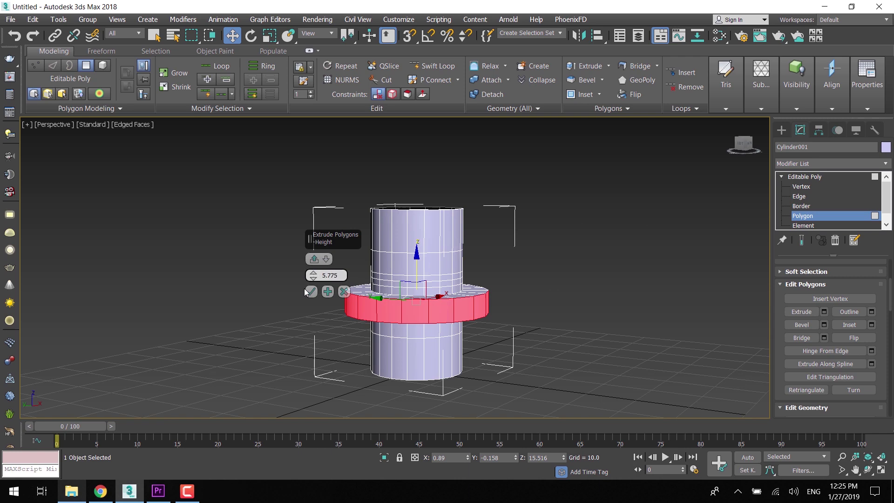
left_click(308, 291)
Scale the flange's outer rim polygons down along Z to taper the flange to a thinner edge.
mouse_move(658, 197)
middle_mouse_down("alt")
mouse_move(667, 208)
mouse_move(666, 200)
middle_mouse_up("alt")
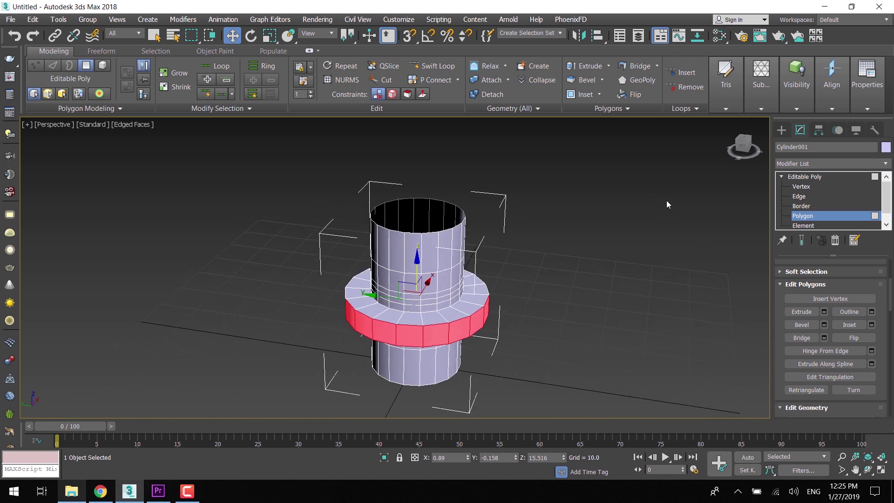
mouse_move(546, 242)
middle_mouse_down("alt")
mouse_move(540, 230)
mouse_move(551, 238)
middle_mouse_up("alt")
key("r")
left_click_drag(418, 262, 422, 332)
middle_click_drag(520, 311, 514, 290, "alt")
Try scaling the flange's rim polygons further along Z, and undo that extra scaling.
left_click_drag(417, 346, 420, 410)
middle_click_drag(601, 349, 621, 273, "alt")
key("ctrl+z")
middle_click_drag(478, 228, 489, 212, "alt")
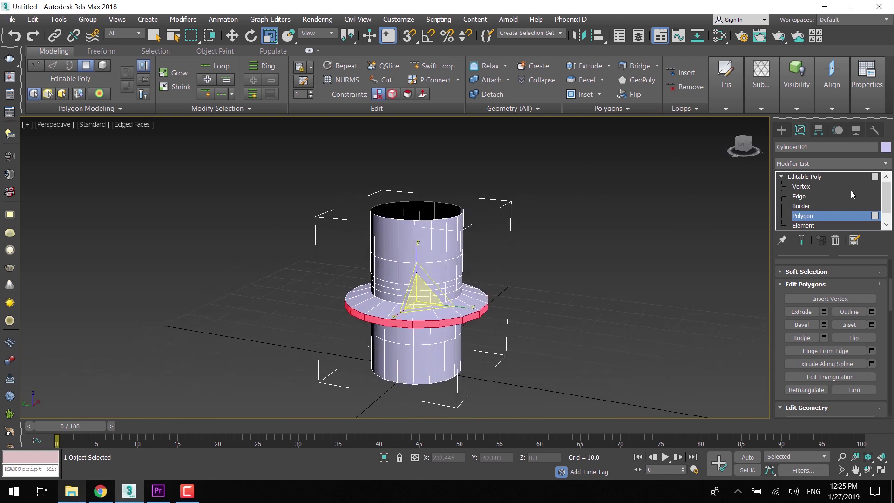
Extend the cylinder's open top edge loop upward to Z 42.296 as a new band of polygons.
left_click(815, 196)
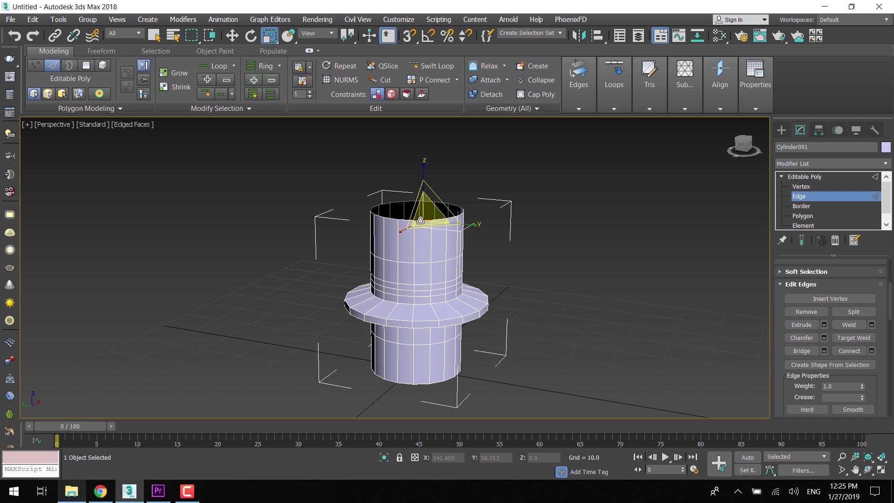
key("w")
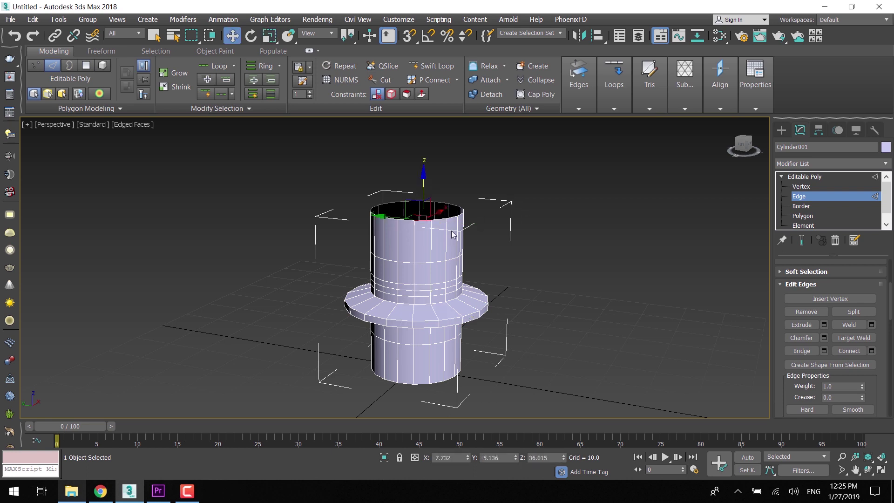
double_click(440, 219)
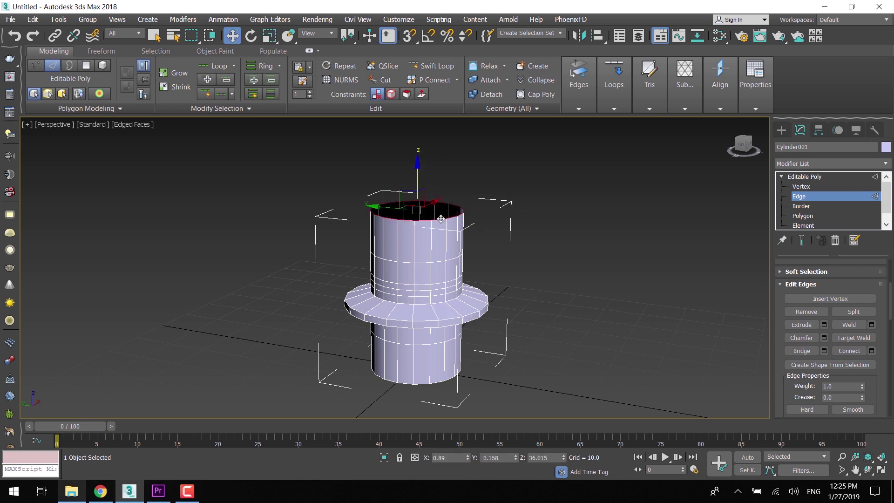
middle_click_drag(576, 215, 581, 244)
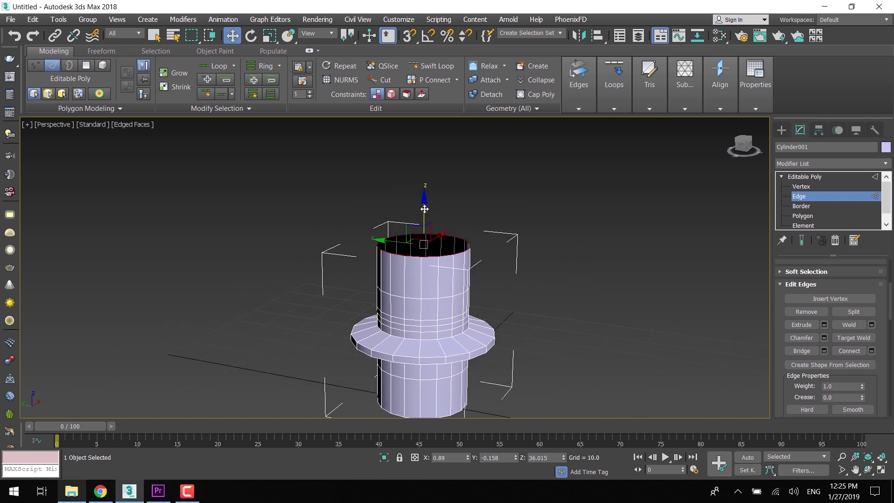
left_click_drag(424, 209, 427, 181)
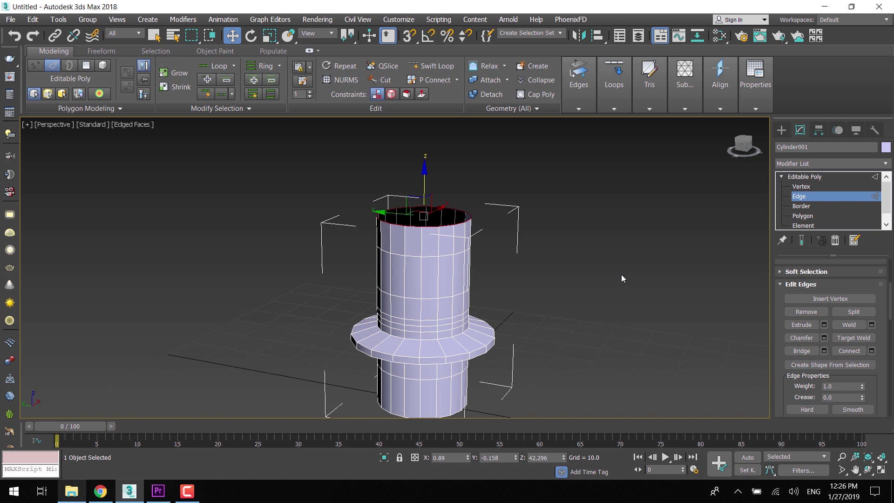
middle_click_drag(621, 275, 575, 260, "alt")
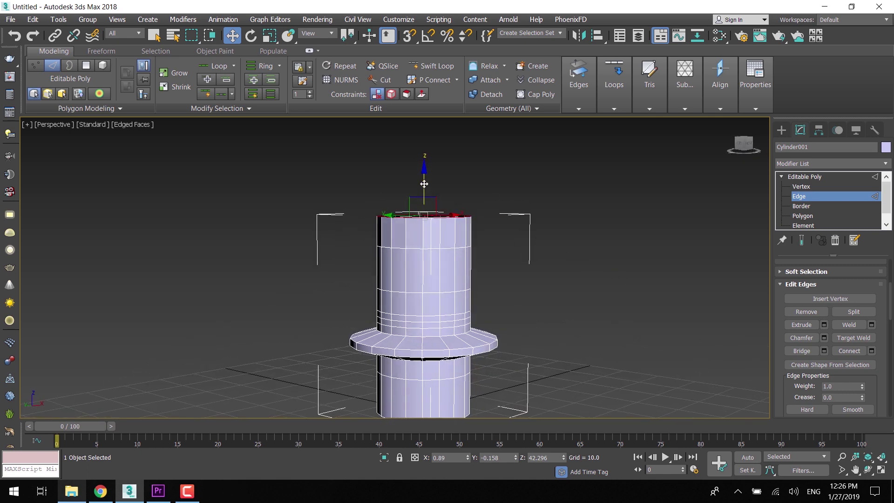
Extend the open top edge loop upward to Z 46.835 and scale it outward into a flared funnel.
left_click_drag(424, 183, 429, 134)
key("r")
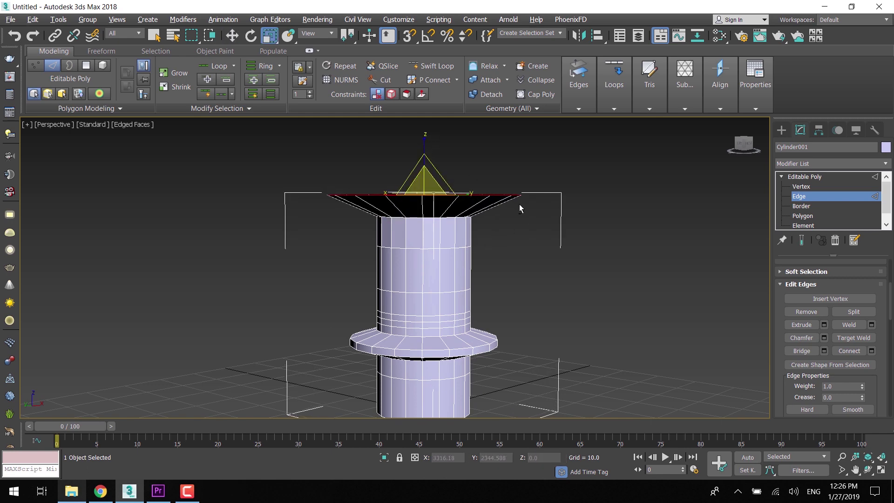
mouse_move(519, 204)
middle_mouse_down("alt")
mouse_move(543, 221)
mouse_move(512, 212)
middle_mouse_up("alt")
Extend the flared top edge loop straight up to Z 55.045 as a wide vertical band.
key("w")
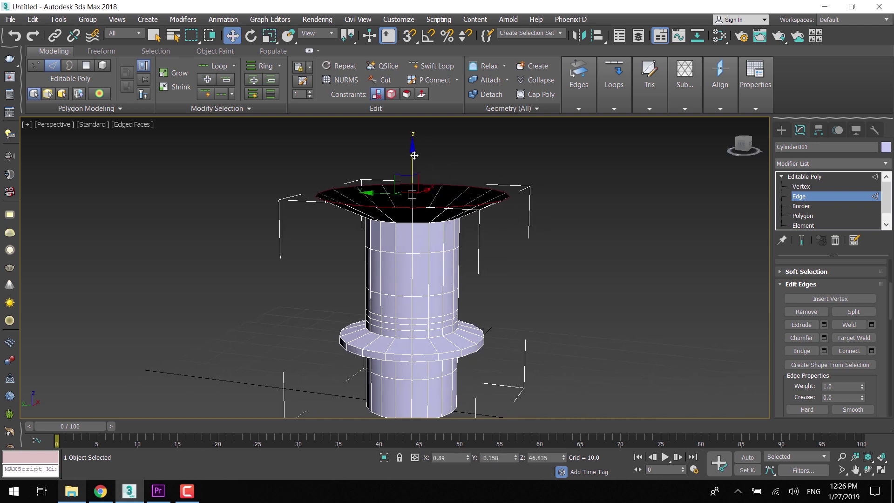
left_click_drag(414, 155, 414, 133)
middle_click_drag(510, 207, 515, 281, "alt")
scroll(546, 230, "down", 3)
scroll(506, 254, "up", 4)
scroll(506, 254, "down", 1)
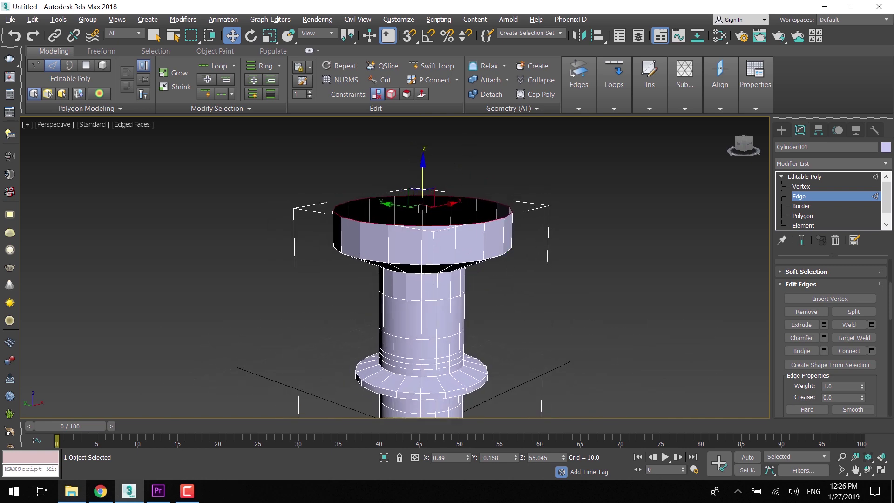
Extend the wide top edge loop inward by scaling a copy to 56 percent, forming a flat ring of polygons.
key("e")
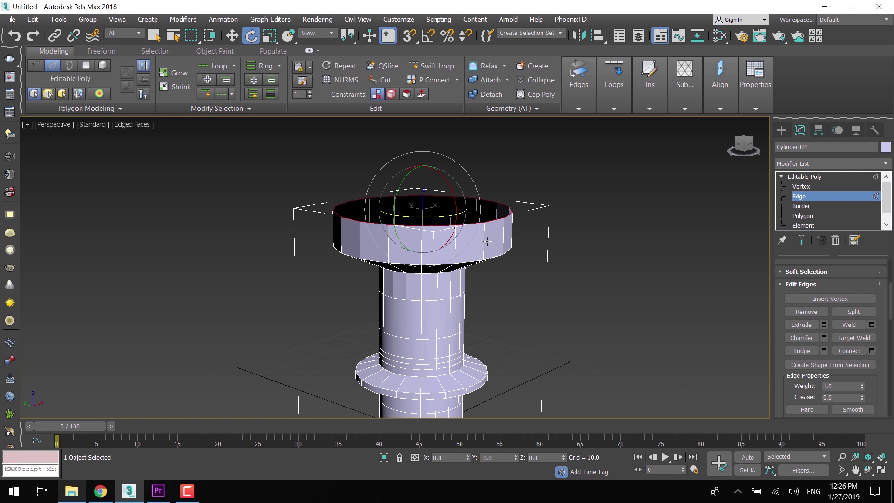
key("r")
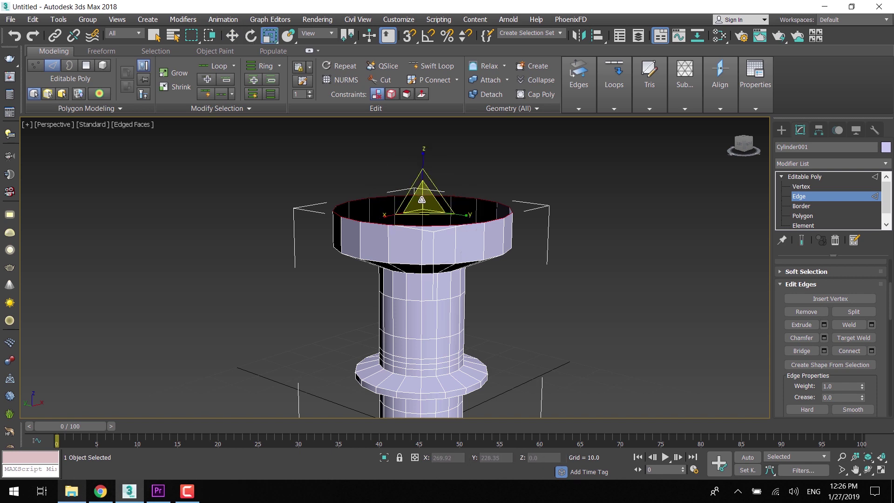
left_click_drag(421, 204, 422, 244)
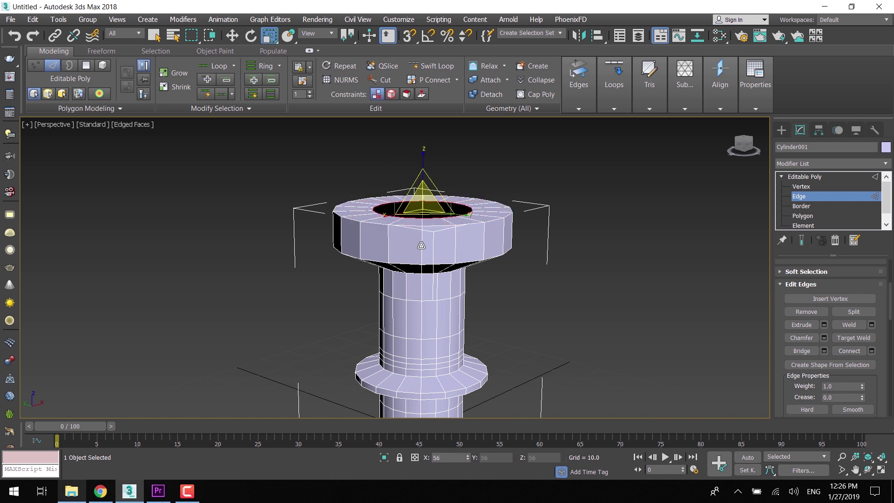
Extend the inner edge loop upward to Z 68.608 as a narrower neck and add another band above it.
key("w")
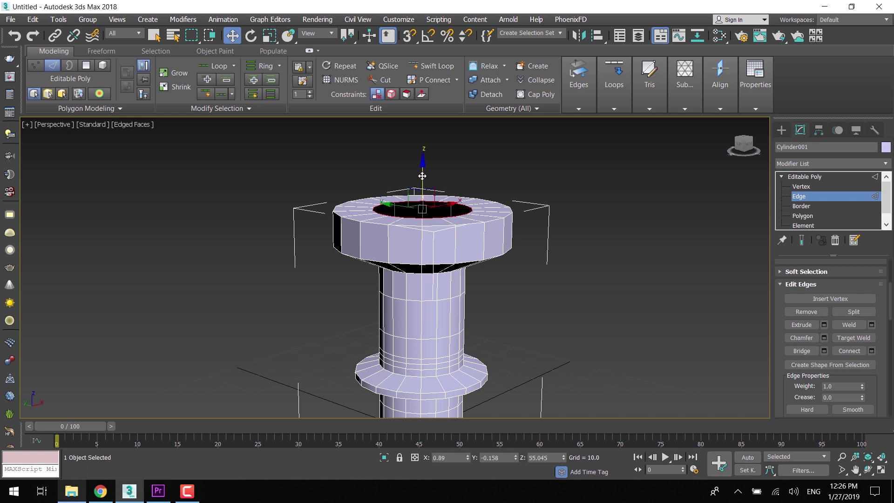
left_click_drag(463, 207, 460, 162, "shift")
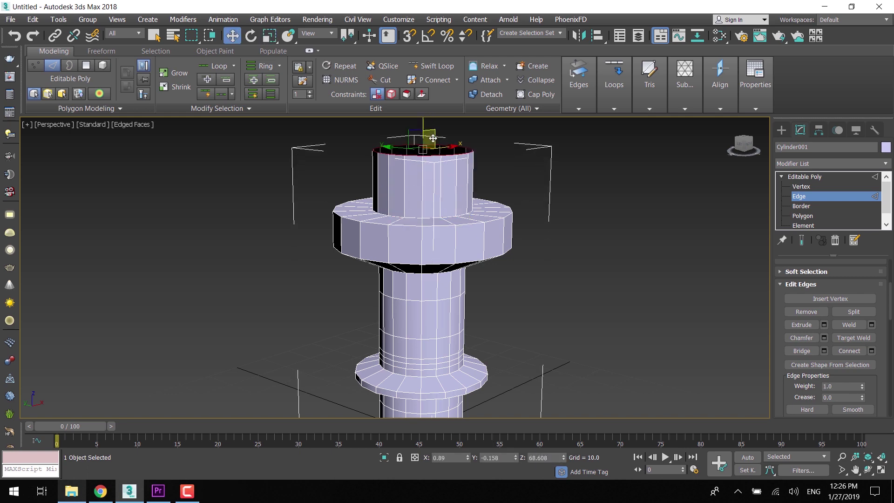
middle_click_drag(431, 136, 437, 181)
left_click_drag(430, 162, 430, 142, "shift")
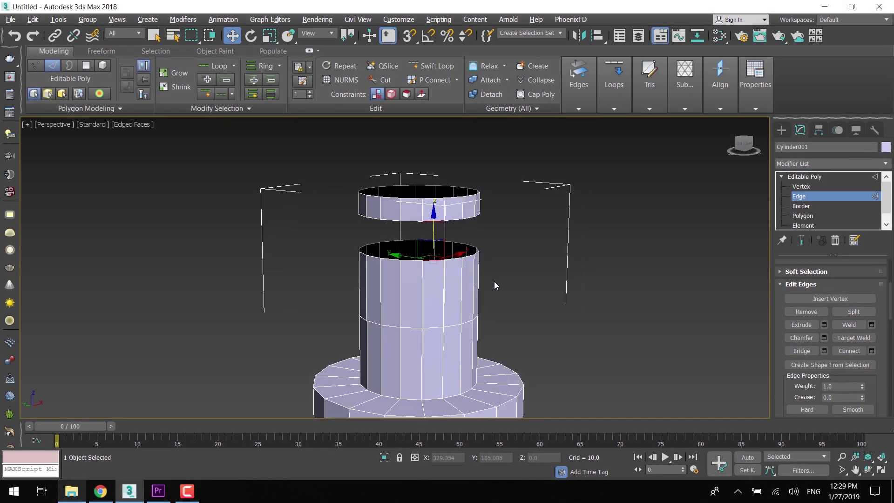
Select the two facing front edges across the gap below the detached ring, try bridging them, and undo the bridge.
scroll(454, 272, "up", 3)
left_click(544, 235)
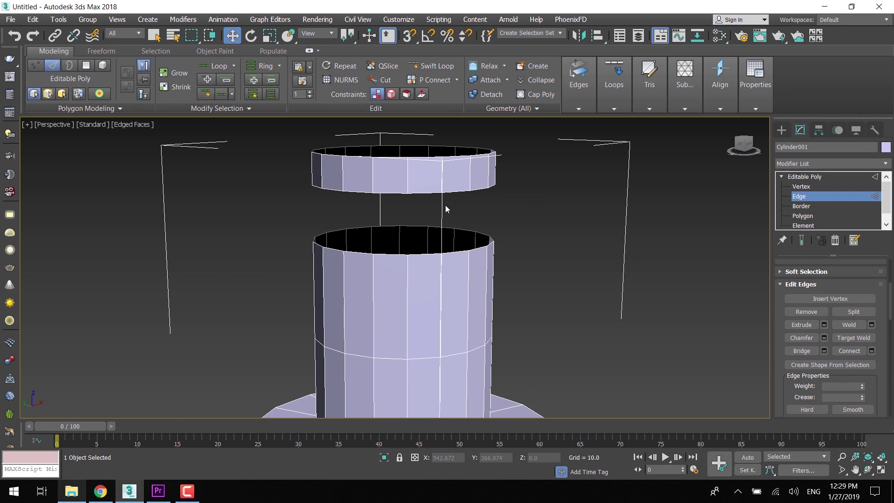
left_click(425, 192)
left_click(427, 256, "ctrl")
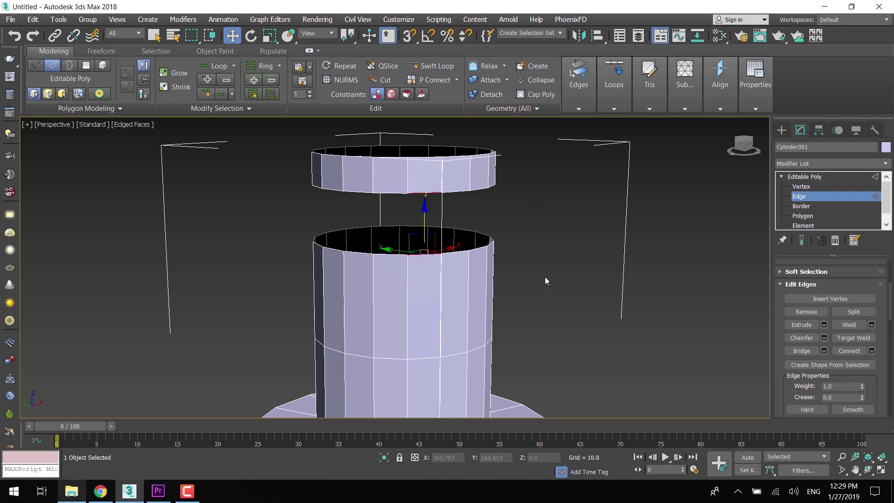
left_click(811, 353)
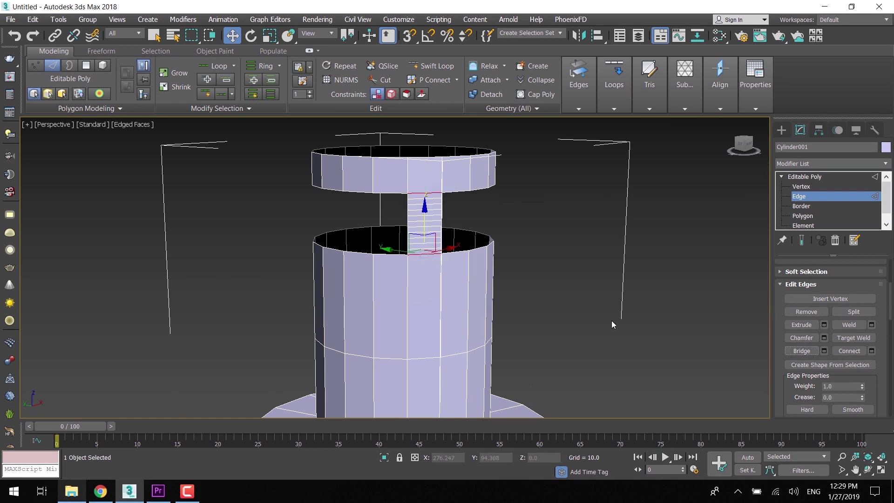
key("ctrl+z")
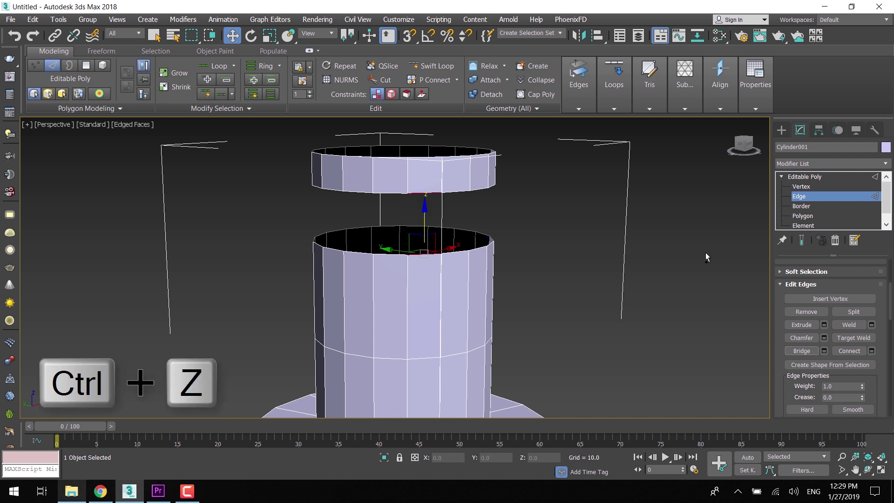
Bridge the two selected front edges across the gap using the bridge settings with 1 segment.
left_click(604, 93)
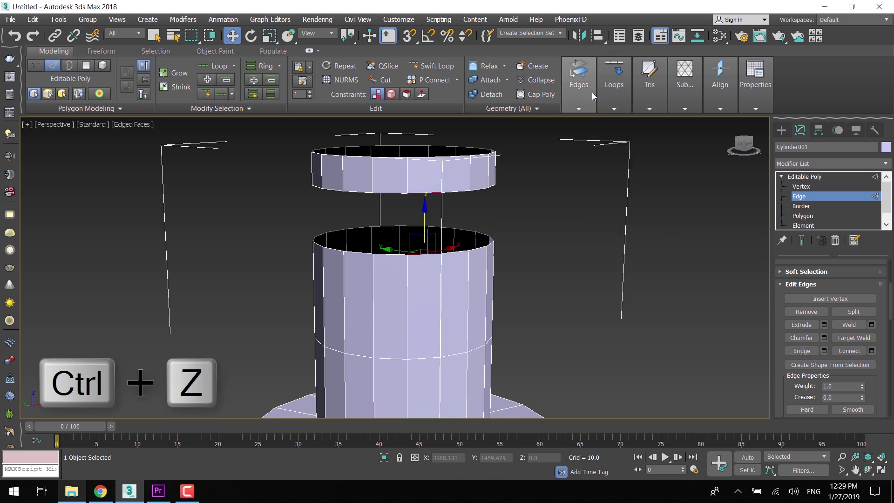
left_click(586, 88)
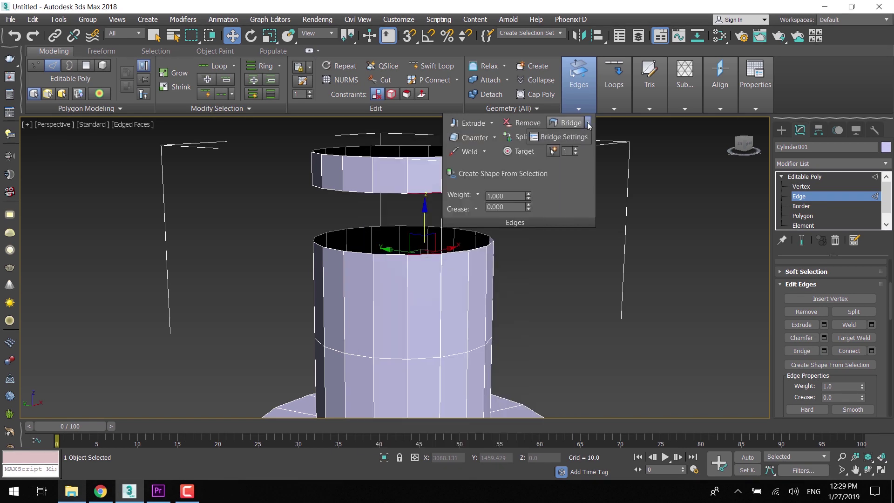
left_click(568, 138)
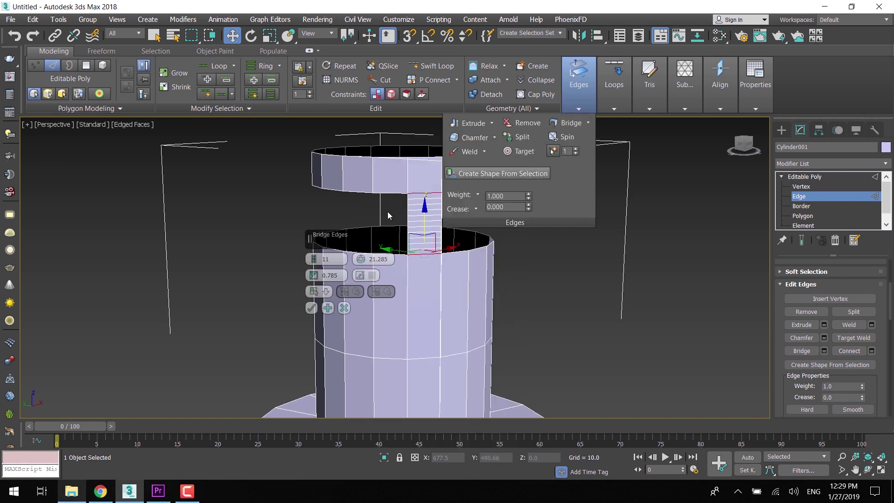
left_click(314, 255)
left_click_drag(314, 255, 281, 289)
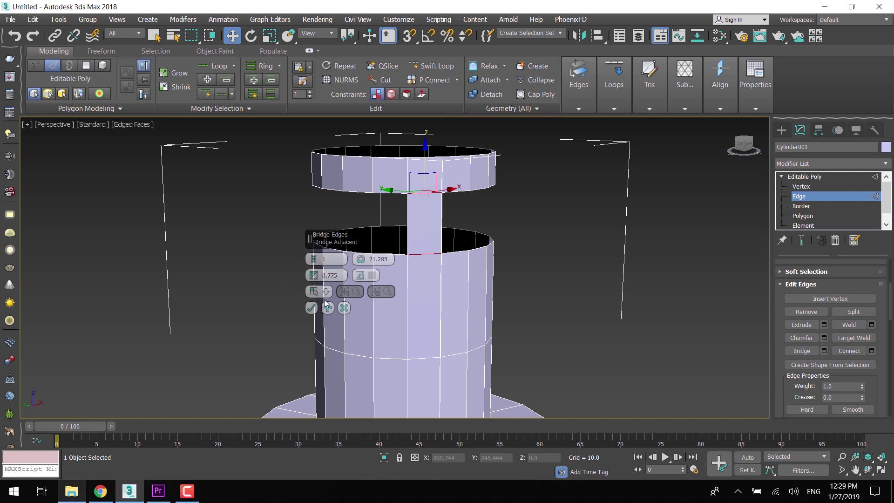
left_click(311, 308)
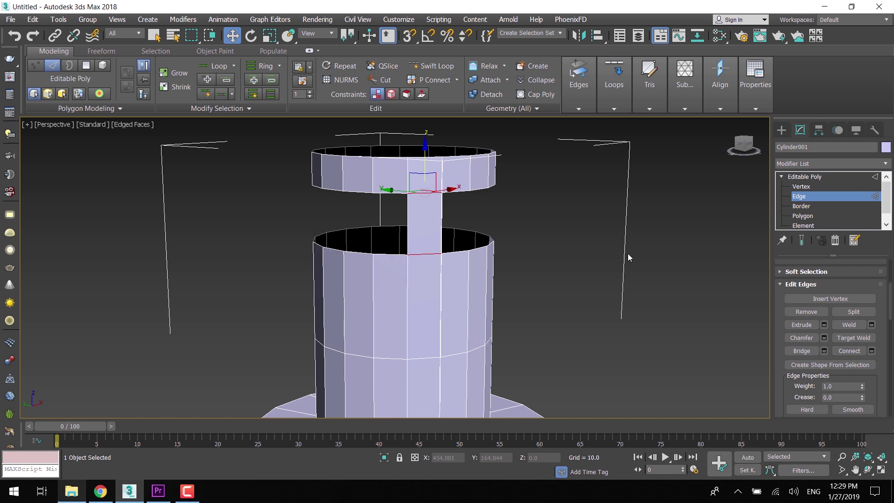
Bridge two more pairs of facing edges across the gap interactively, leaving one face open between neighbouring strips.
middle_click_drag(628, 254, 498, 205, "alt")
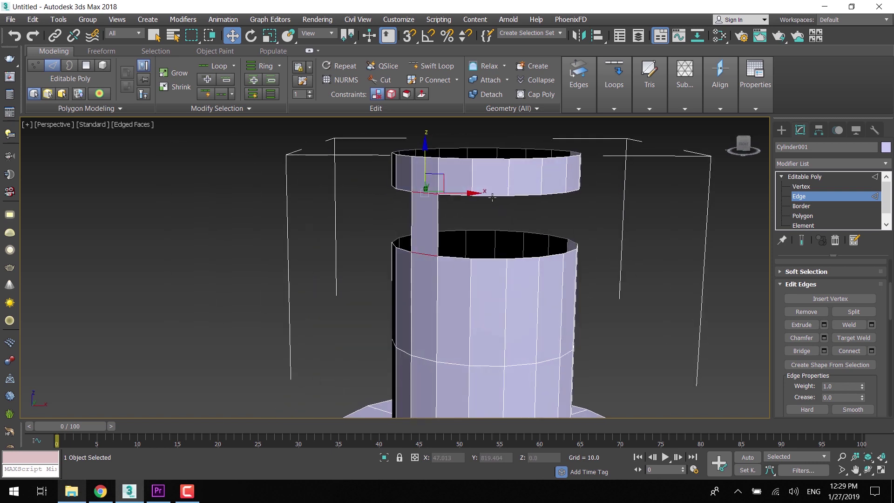
left_click(577, 107)
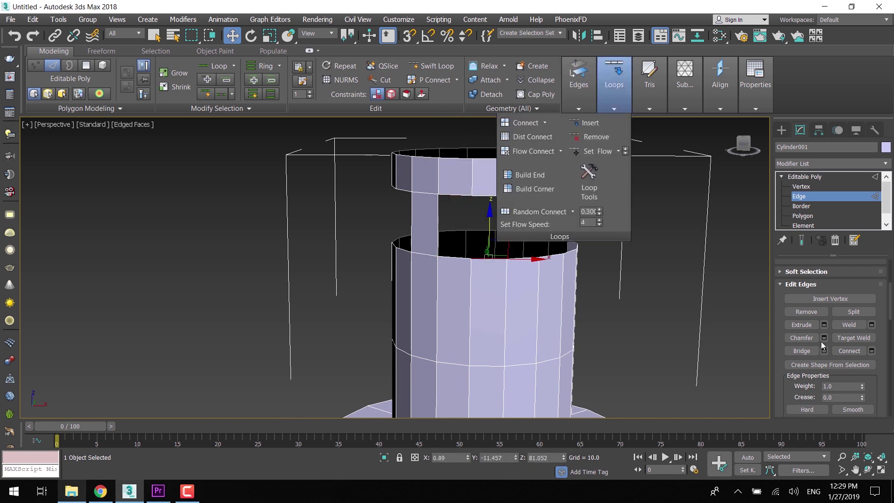
left_click(804, 351)
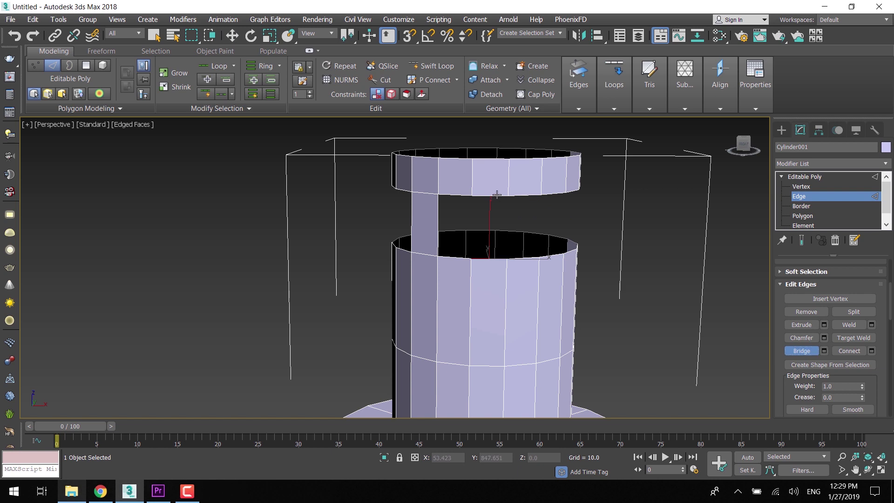
left_click(494, 259)
middle_click_drag(603, 253, 563, 218)
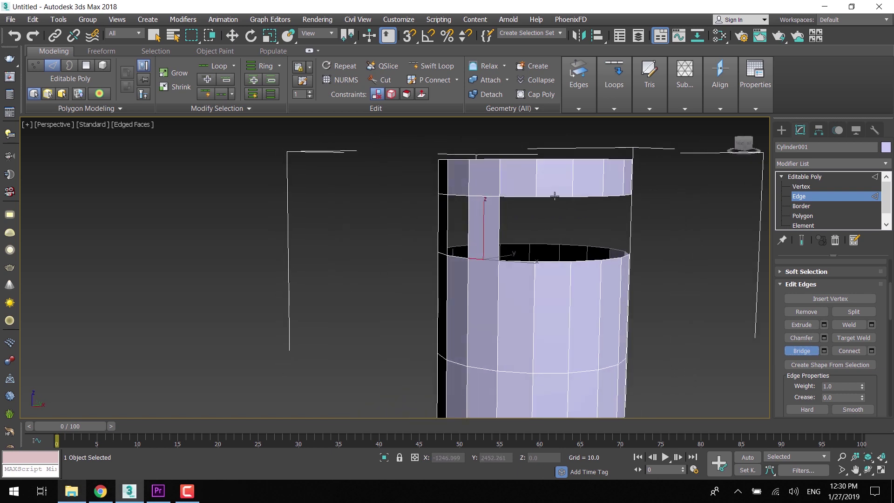
left_click(554, 262)
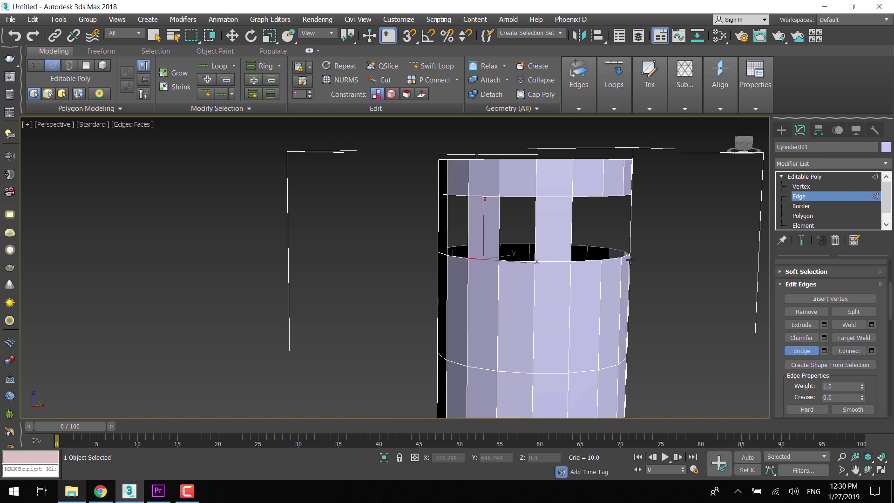
Bridge the next alternate pair of facing edges around the rim, undoing the first attempt and repeating it.
middle_click_drag(630, 261, 608, 260, "alt")
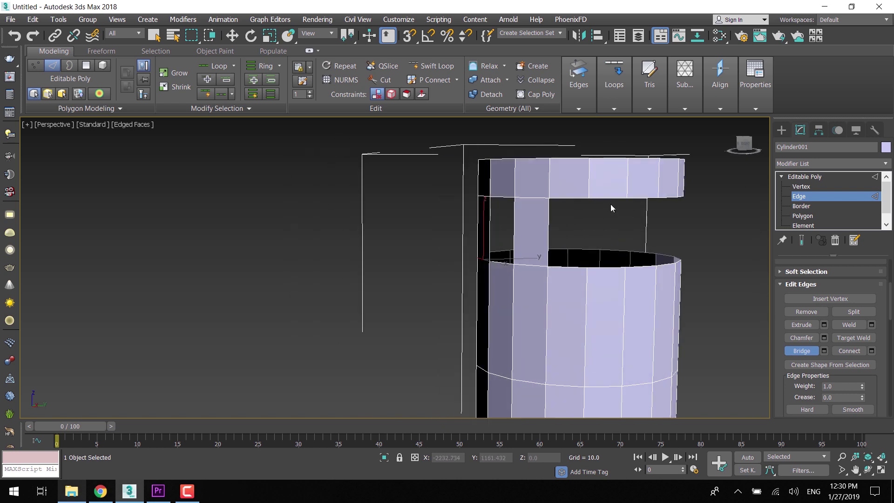
left_click(613, 265)
key("ctrl+z")
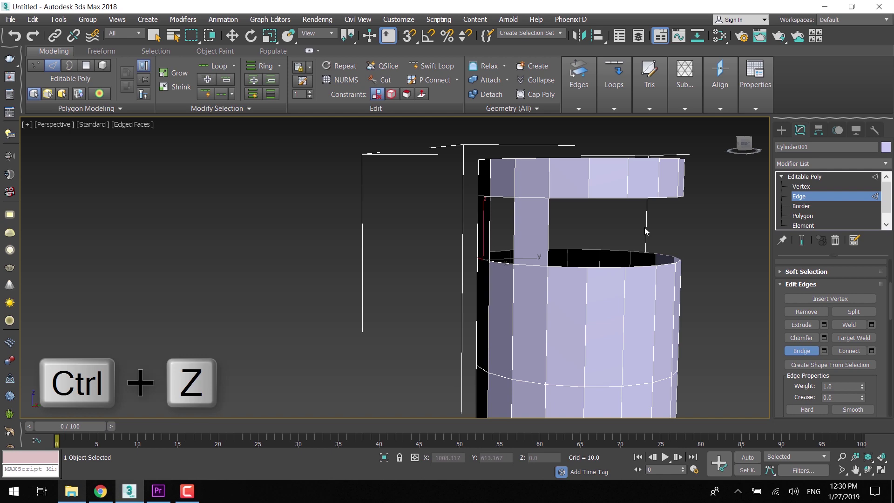
left_click(607, 269)
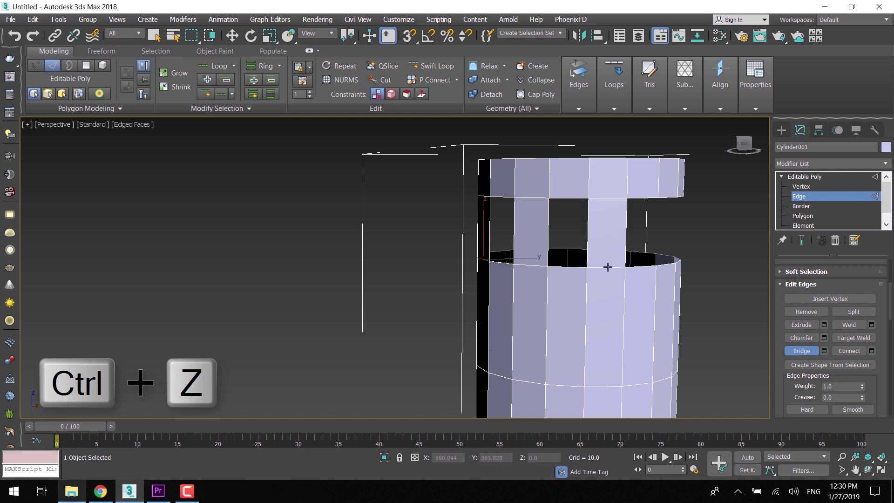
Continue around the rim, bridging three more alternate pairs of facing edges between the cylinder and the ring.
middle_click_drag(606, 269, 613, 246, "alt")
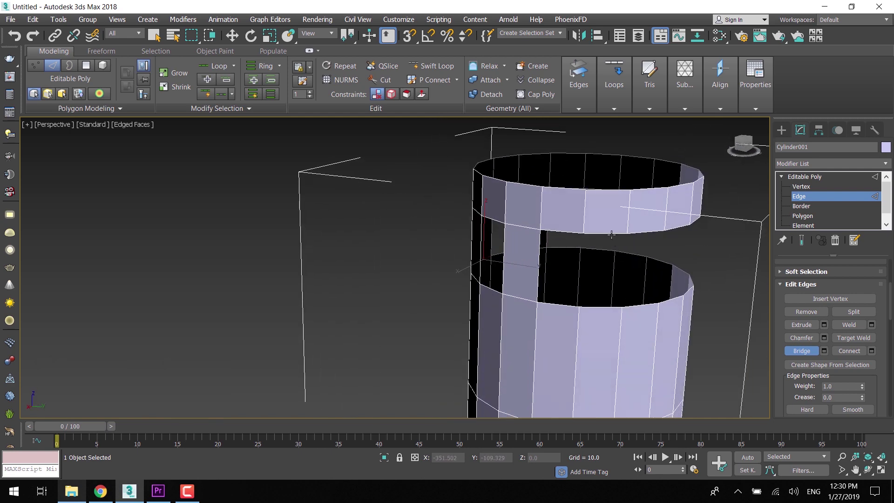
left_click(605, 308)
middle_click_drag(605, 308, 566, 228, "alt")
left_click(572, 313)
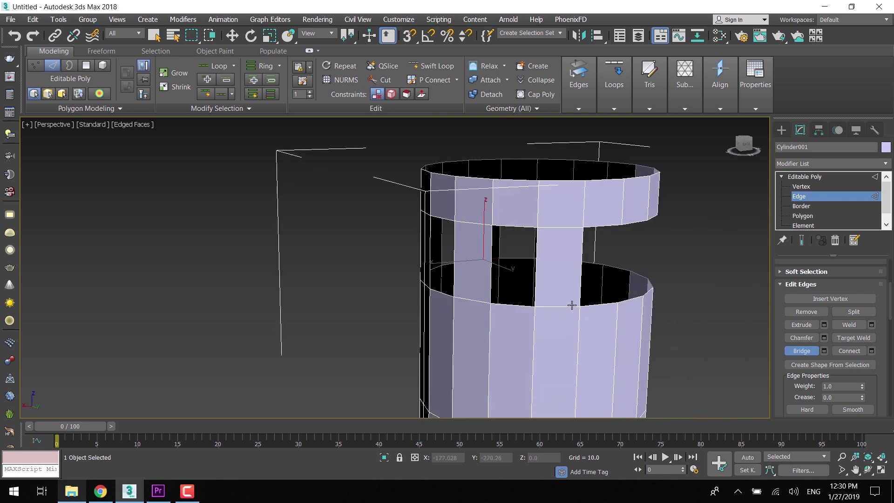
middle_click_drag(571, 313, 510, 243, "alt")
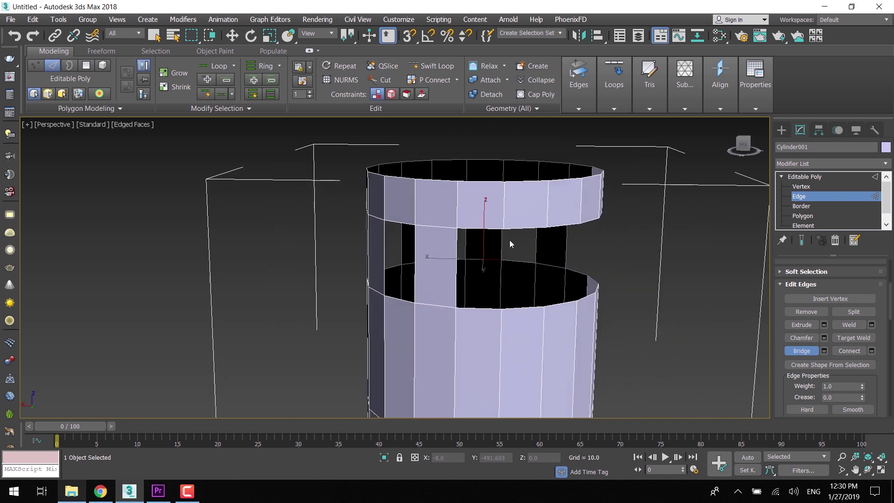
left_click(526, 308)
Bridge the remaining alternate edge pairs to complete the row of window openings, and leave the Bridge tool.
middle_click_drag(636, 303, 467, 281, "alt")
left_click(450, 324)
left_click(399, 226)
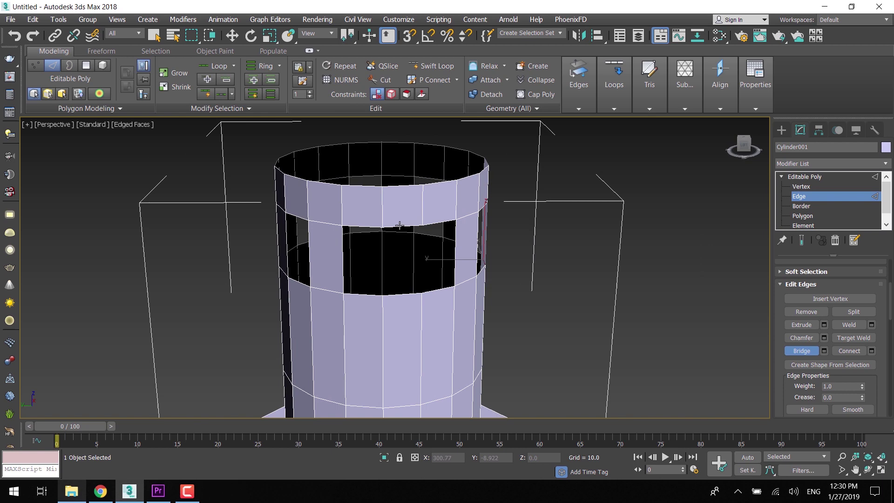
left_click(400, 294)
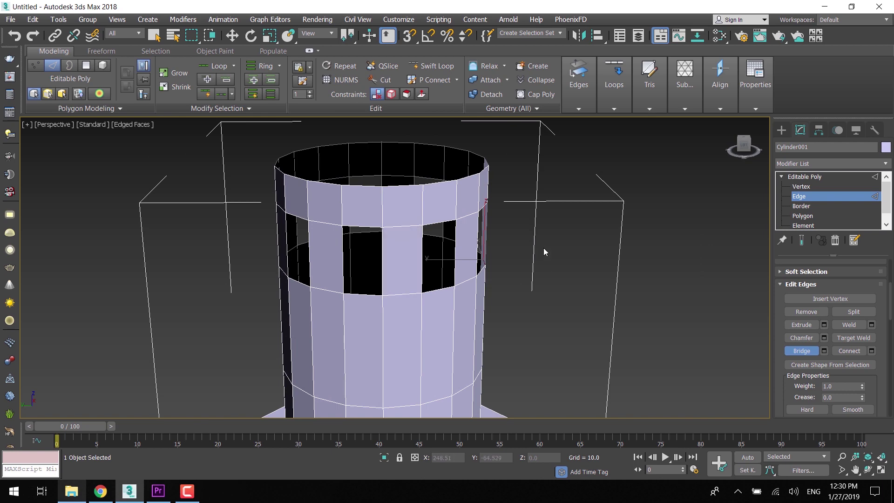
scroll(527, 243, "down", 6)
middle_click_drag(505, 311, 527, 287, "alt")
right_click(527, 287)
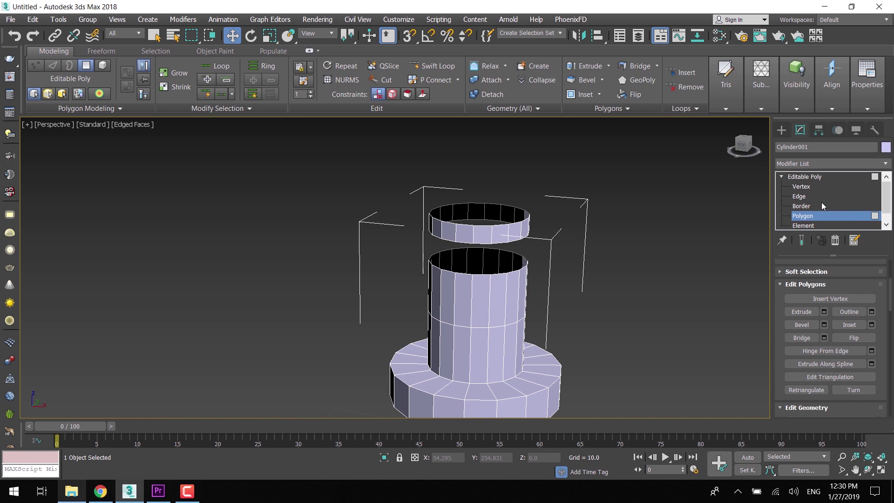
Select the two open borders facing each other across the unbridged gap and bridge them into a closed band.
left_click(802, 205)
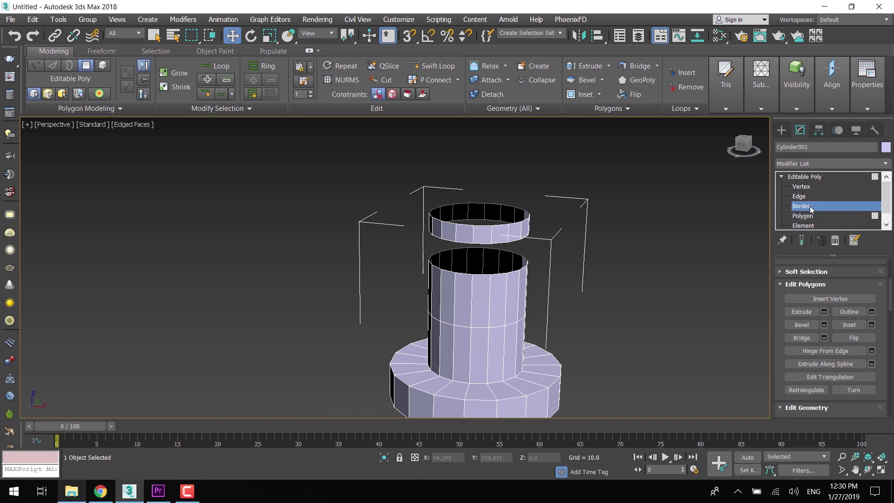
left_click(482, 244)
left_click(475, 275, "ctrl")
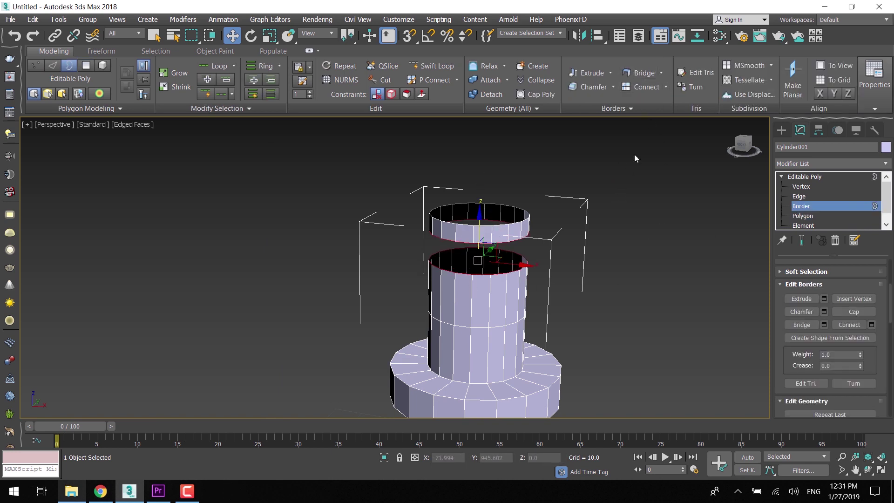
middle_click_drag(619, 231, 549, 227, "alt")
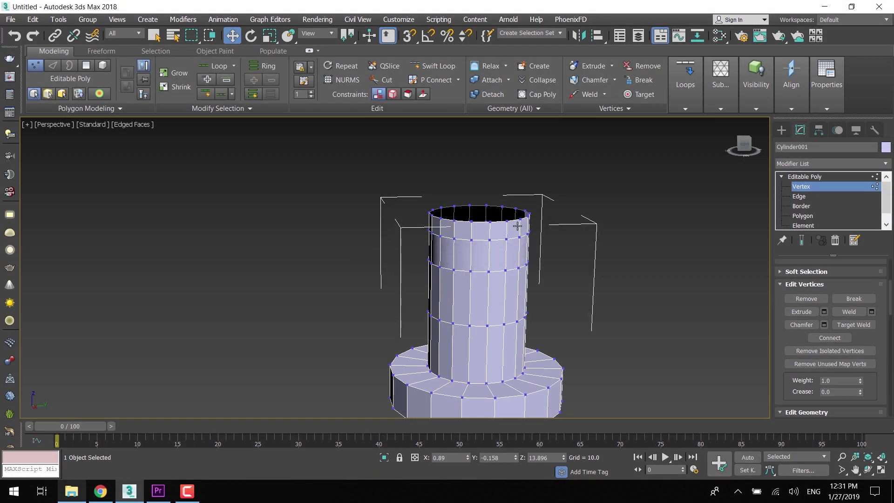
Select the top ring of vertices on the open cylinder in the Front view and raise it to about Z 95.
key("alt+w")
middle_click_drag(709, 161, 666, 175)
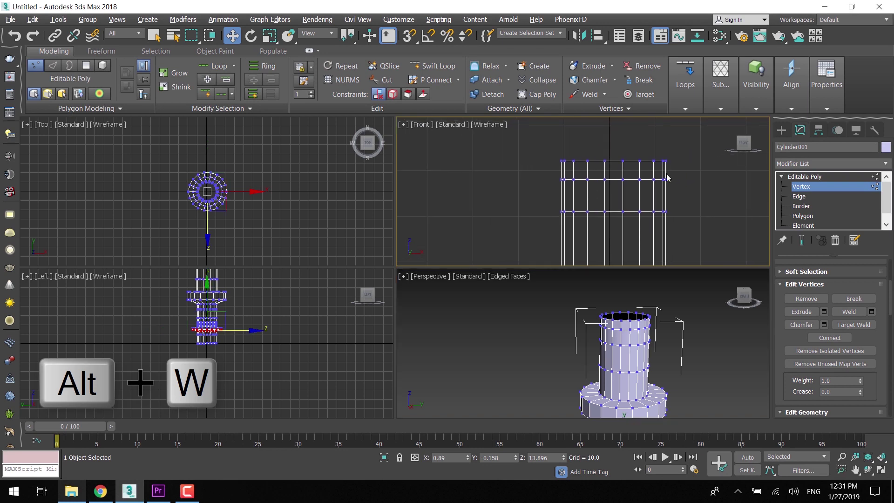
left_click_drag(471, 162, 471, 162)
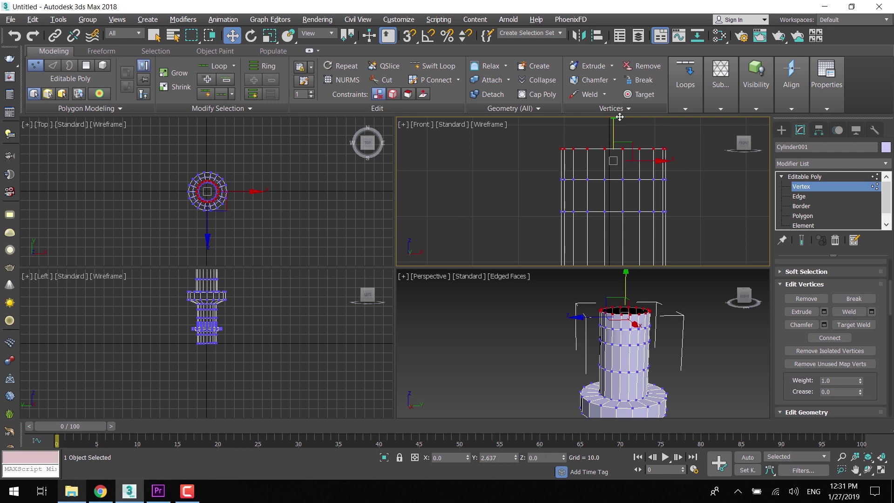
middle_click(668, 301)
key("alt+w")
middle_click_drag(445, 297, 516, 254, "alt")
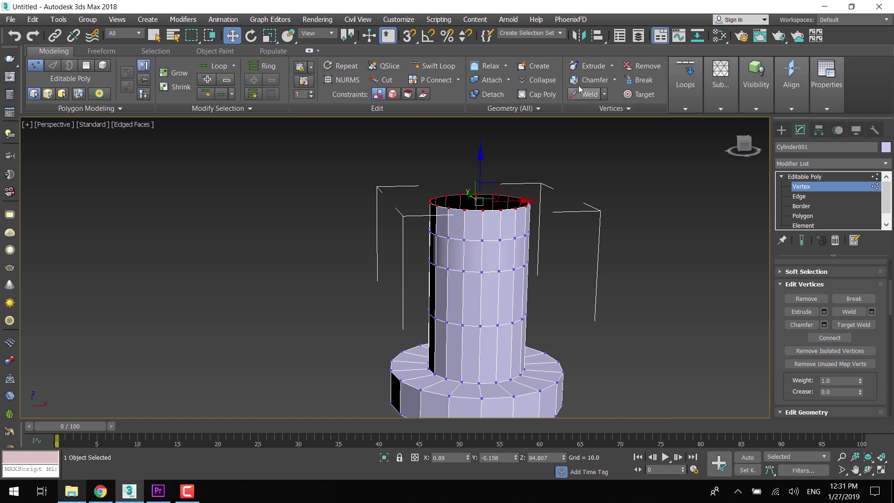
Collapse the top ring of vertices into a single point and raise it to about Z 111 to form a cone.
left_click(540, 80)
middle_click_drag(522, 243, 471, 219, "alt")
left_click_drag(480, 163, 482, 132)
left_click(540, 185)
left_click(480, 173)
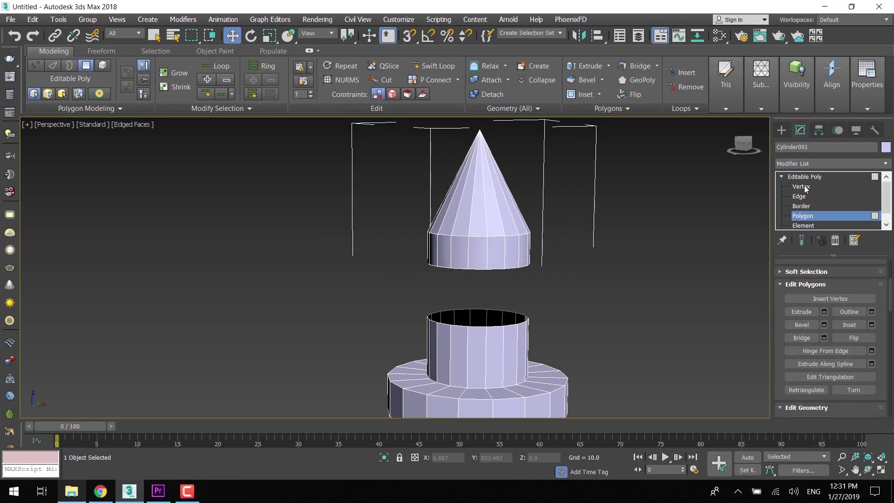
Use Target Weld to join spaced vertices on the cone section's lower rim to the vertices below on the open cylinder rim.
left_click(792, 187)
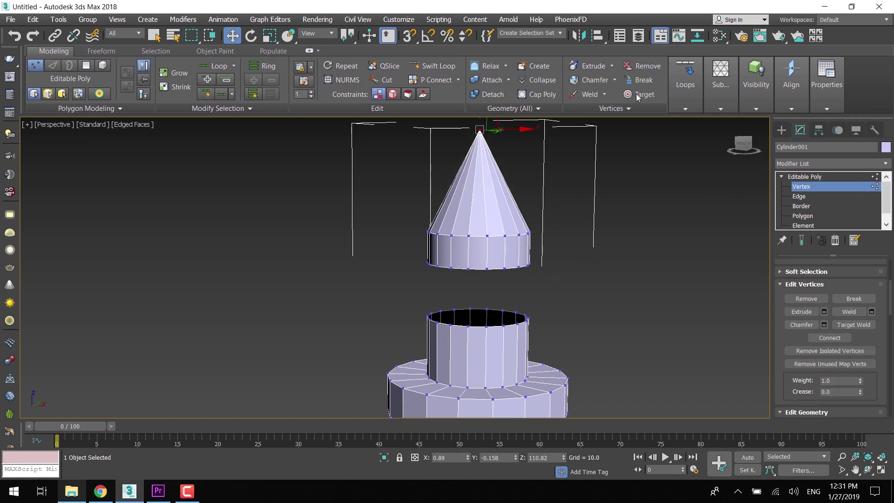
left_click(627, 108)
left_click(637, 95)
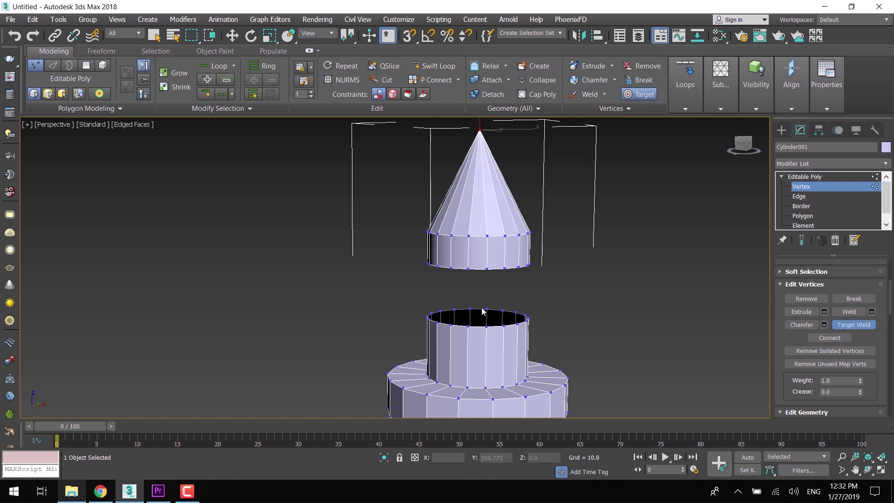
left_click(486, 327)
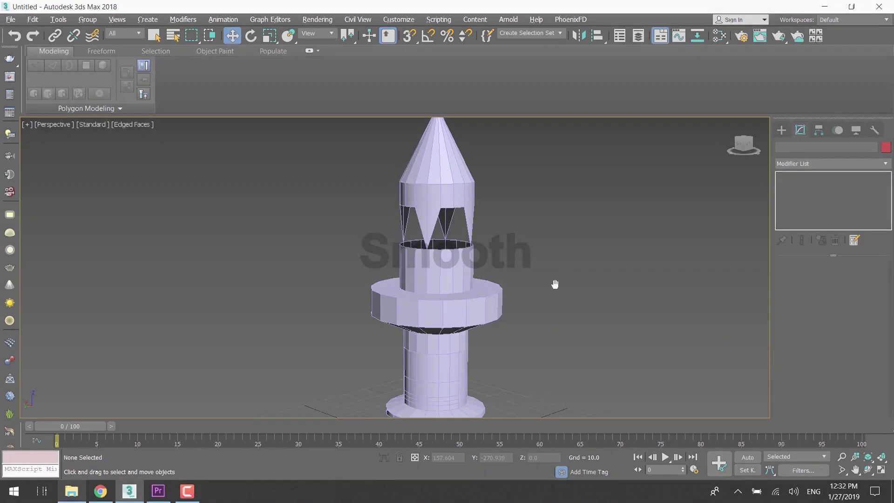
Turn off the edged faces display and select the whole tower object.
key("F4")
scroll(527, 293, "down", 3)
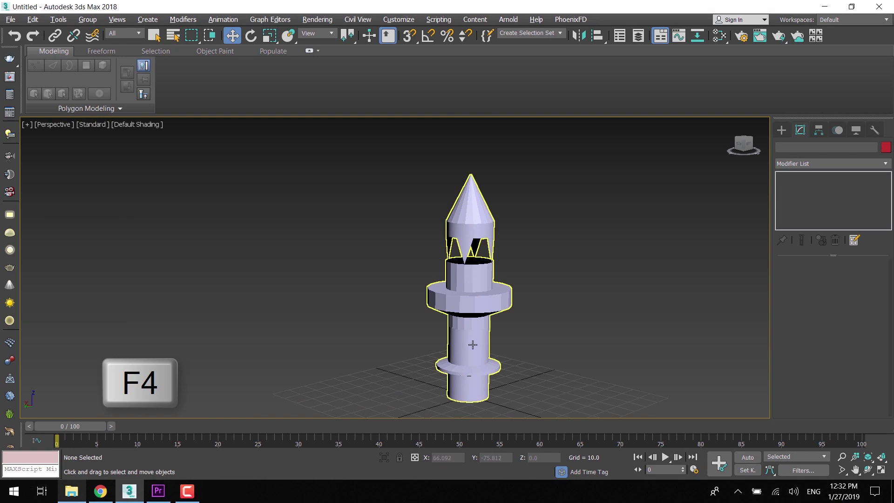
scroll(473, 343, "up", 3)
scroll(473, 317, "down", 3)
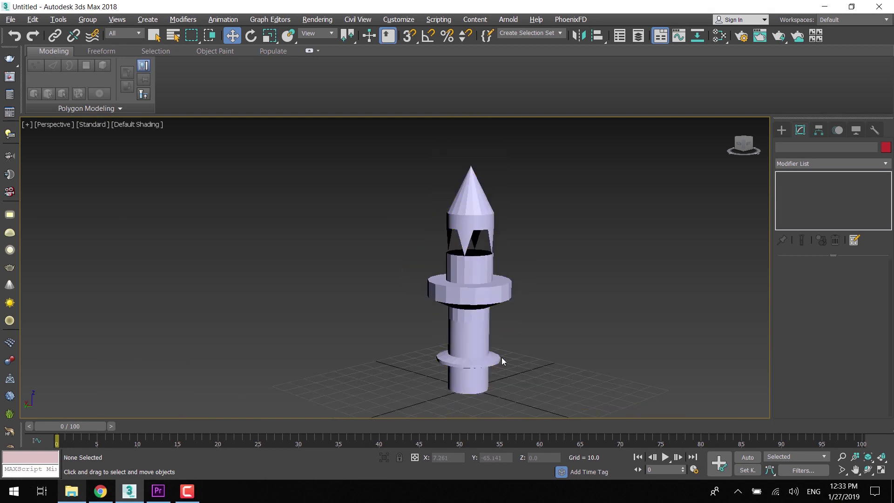
left_click(459, 369)
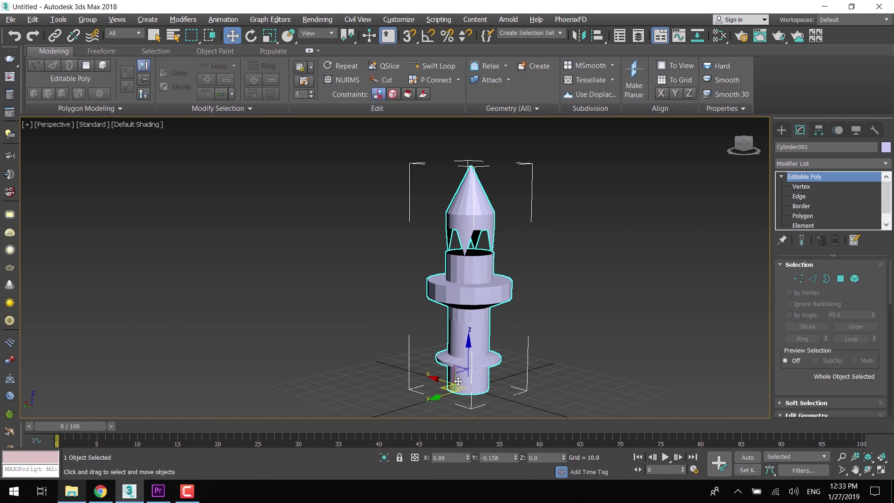
Apply Hard shading to the whole tower and inspect the facets with edged faces turned on and off.
left_click(720, 67)
scroll(468, 333, "up", 4)
scroll(467, 326, "down", 2)
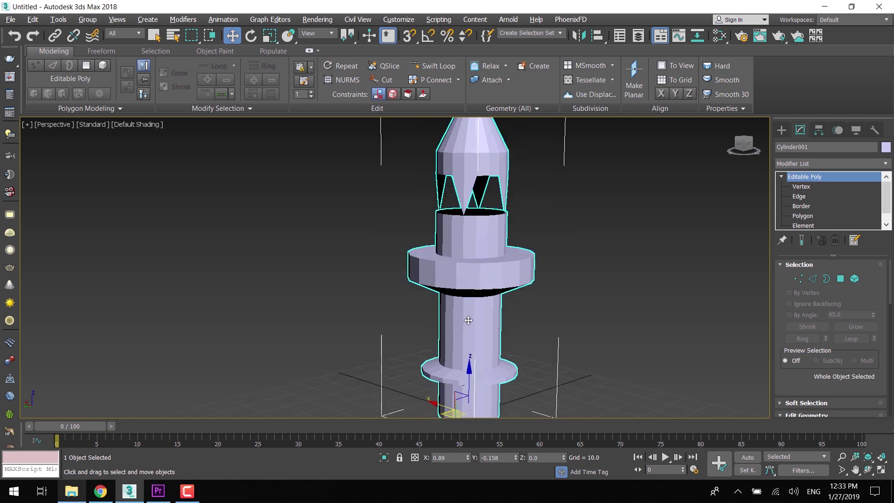
key("F4")
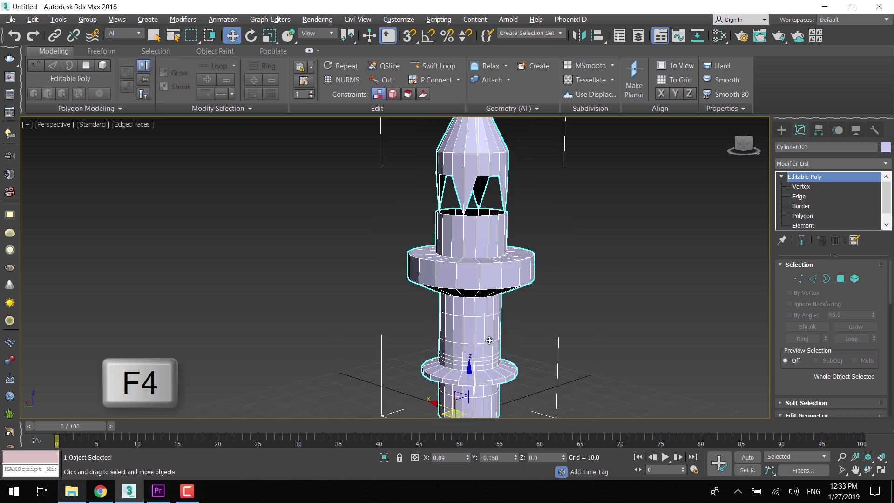
scroll(489, 341, "down", 2)
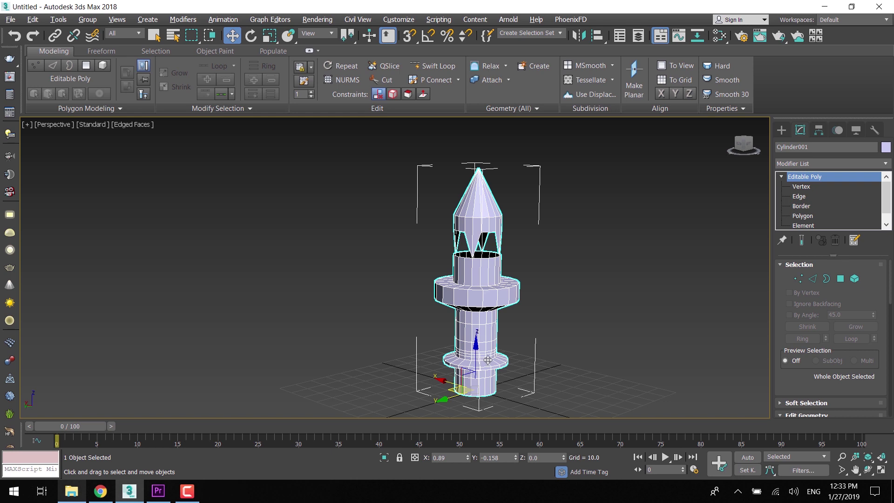
key("F4")
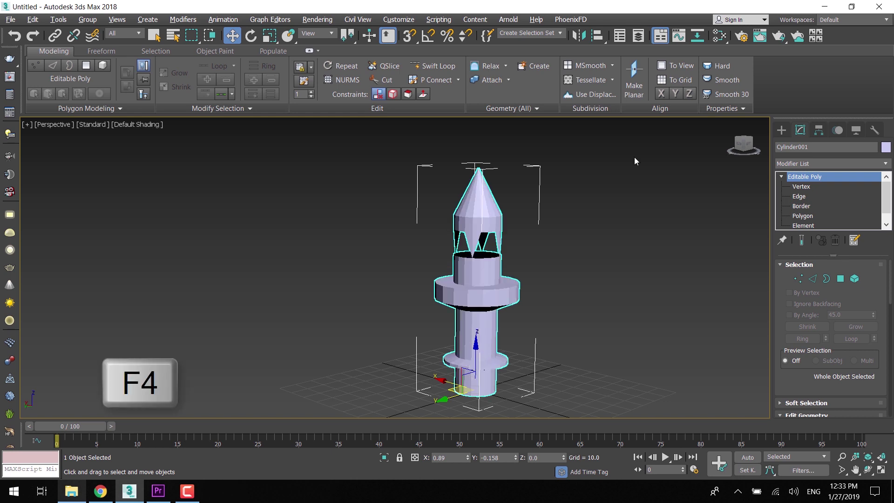
Apply Smooth to the whole tower and toggle the edged faces display to compare the shading.
left_click(726, 82)
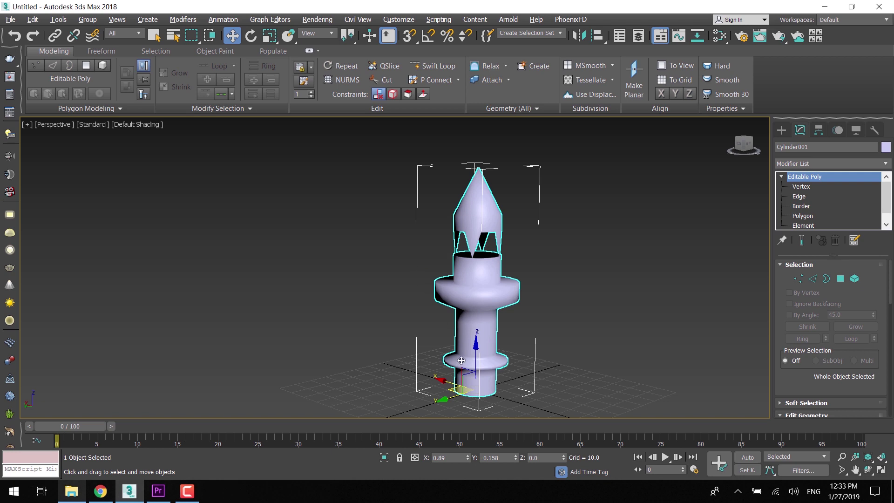
key("F4")
key("F4")
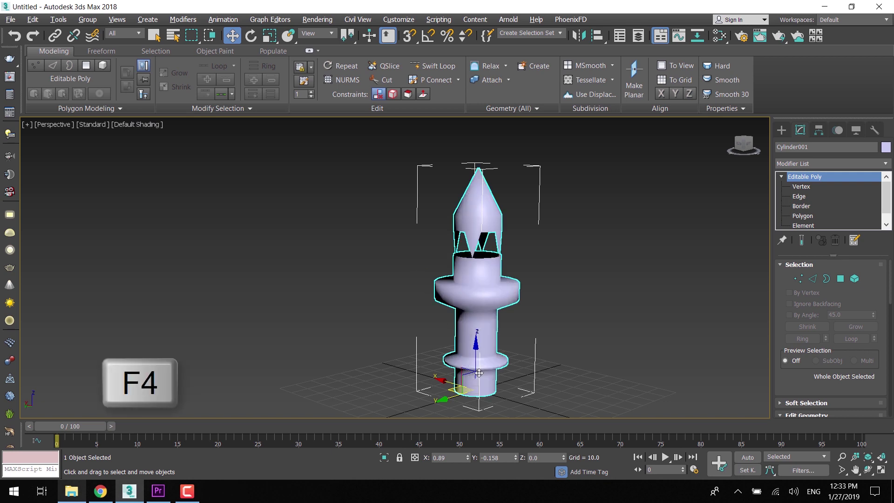
Apply Smooth 30 to the whole tower and inspect the shading up close.
left_click(731, 94)
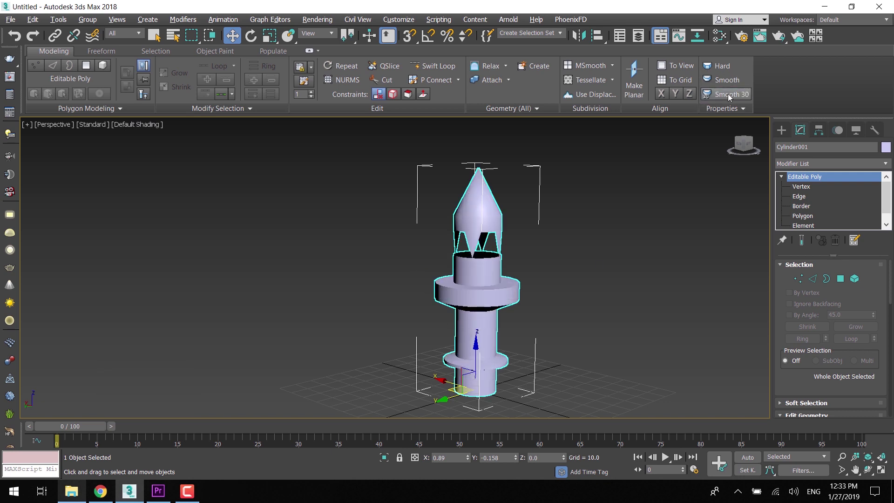
scroll(502, 333, "up", 5)
scroll(501, 333, "down", 3)
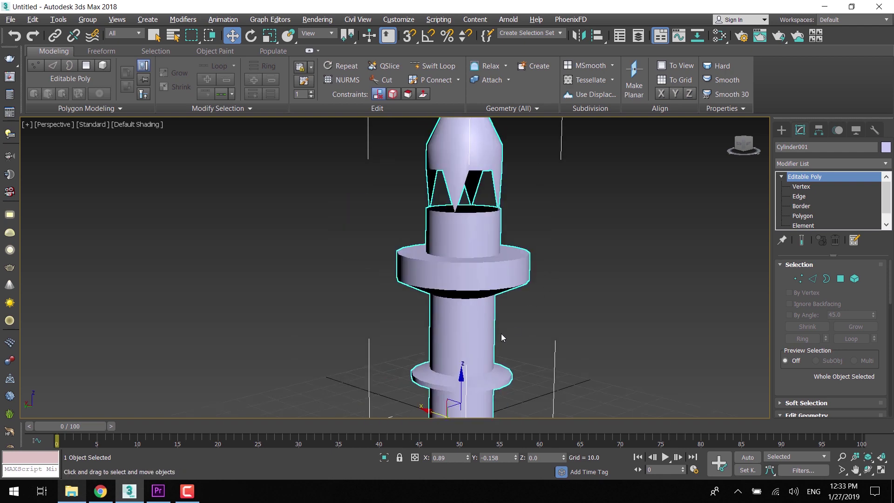
scroll(502, 333, "down", 3)
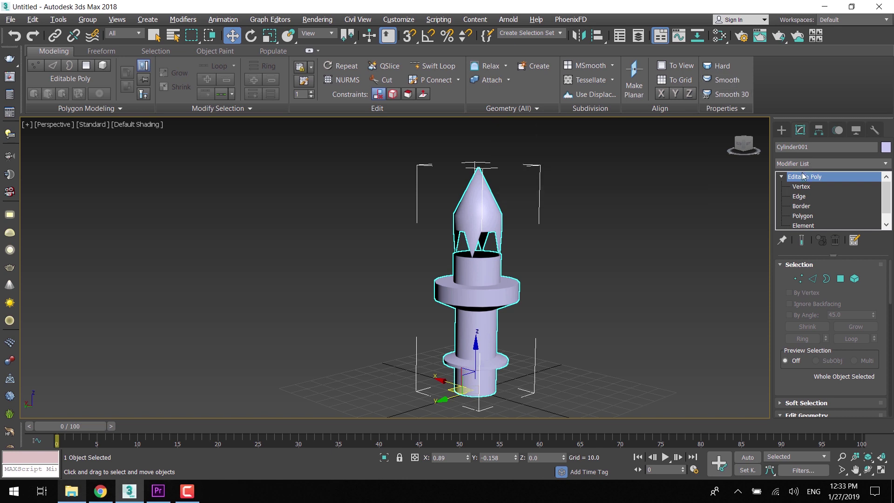
Select the edge loop where the large flange's underside meets the shaft and apply Set Flow to it.
middle_click_drag(706, 242, 662, 236)
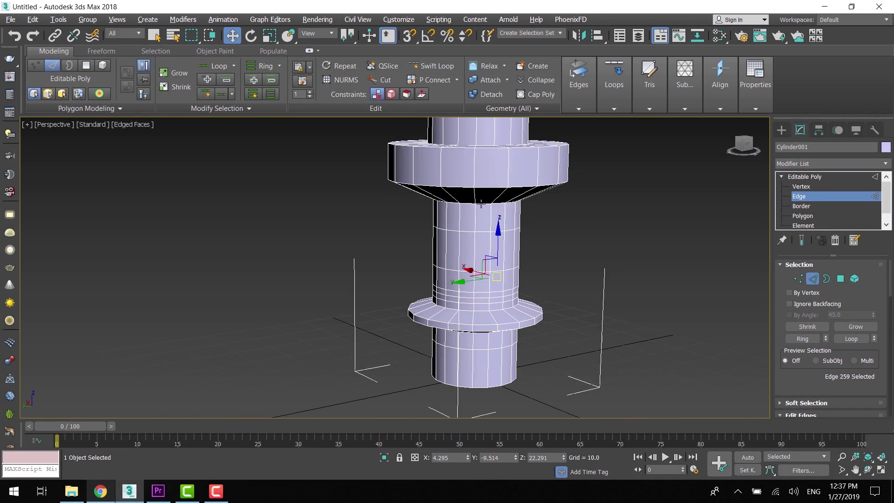
double_click(481, 203)
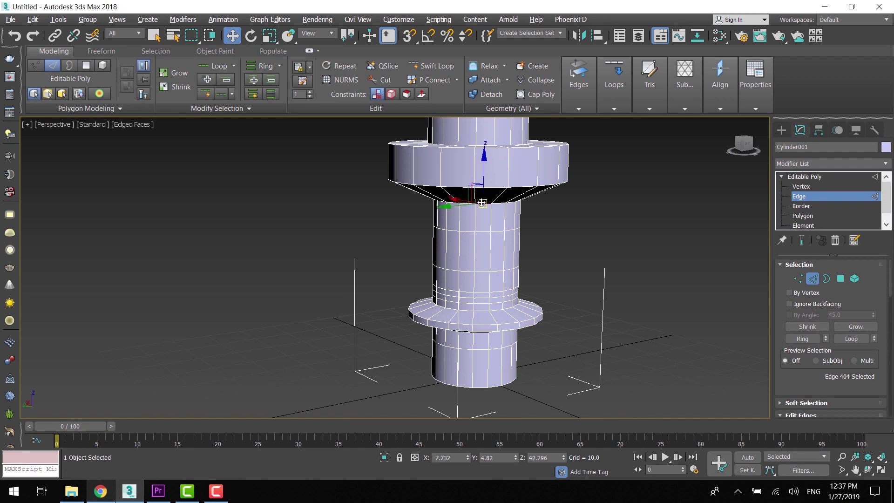
middle_click_drag(510, 256, 601, 252, "alt")
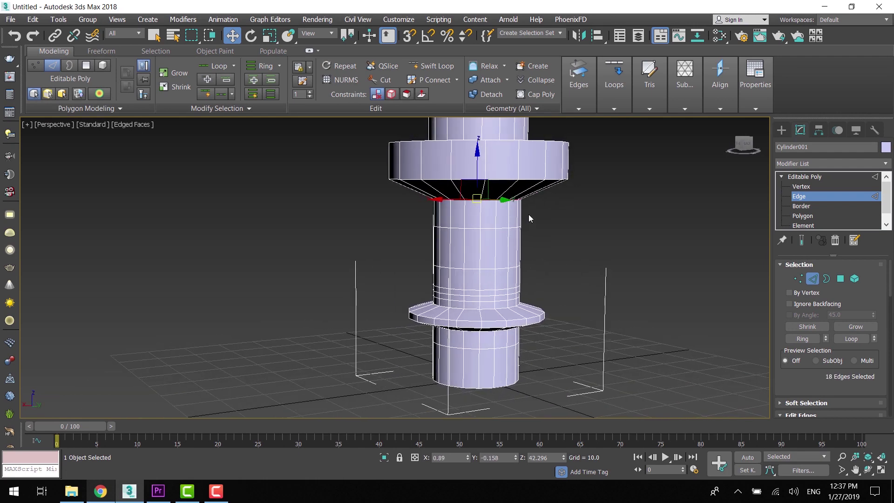
left_click(614, 77)
left_click(594, 151)
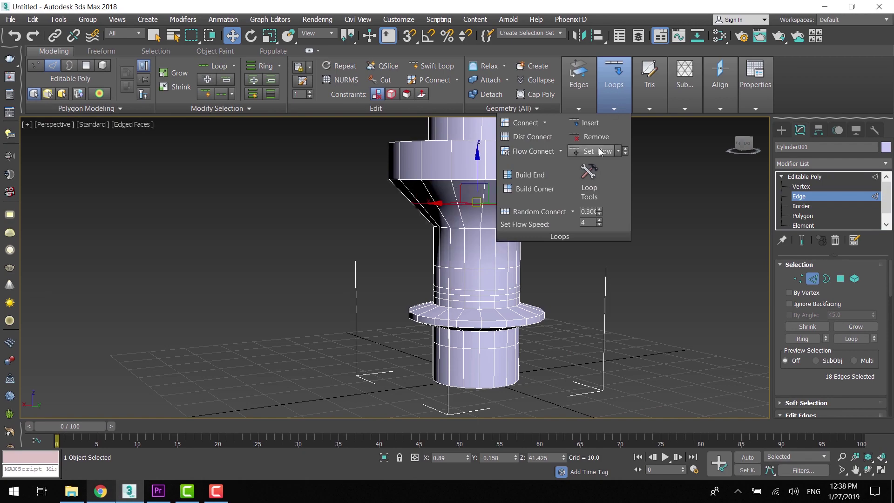